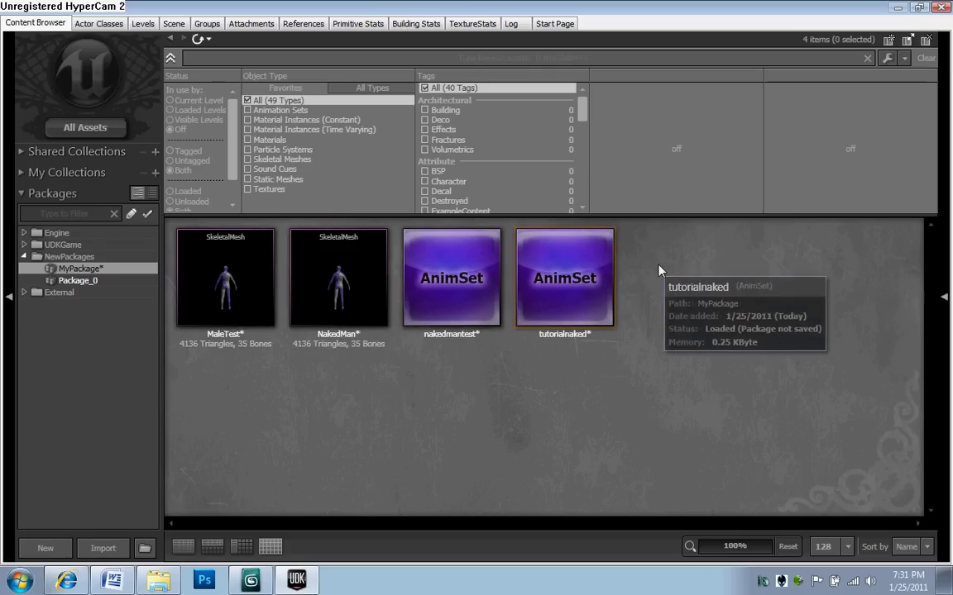
# Create a new AnimTree asset named AnimTreeTutorial in MyPackage.
pyautogui.rightClick(695, 265)
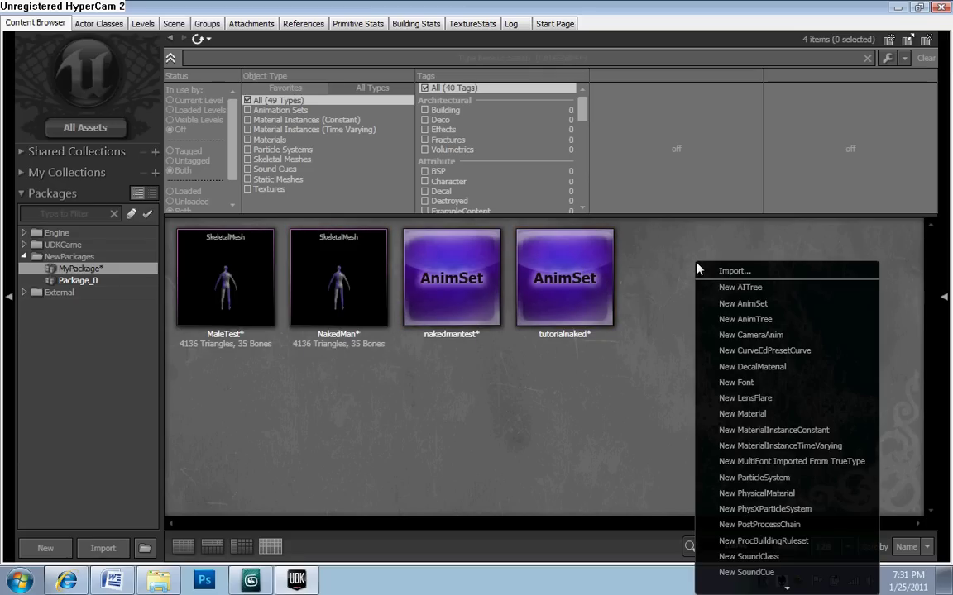
pyautogui.click(748, 320)
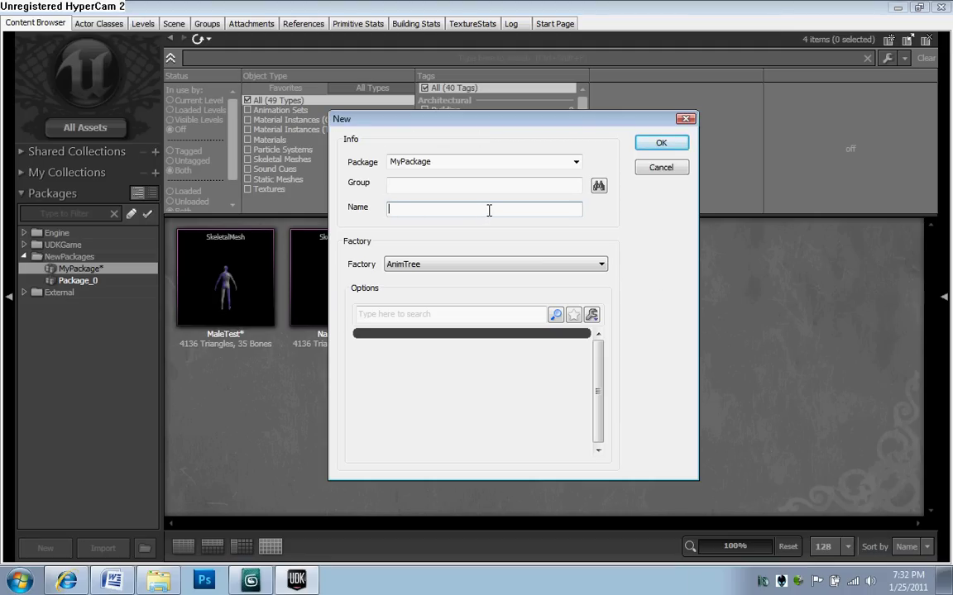
pyautogui.write('AnimTree Tu')
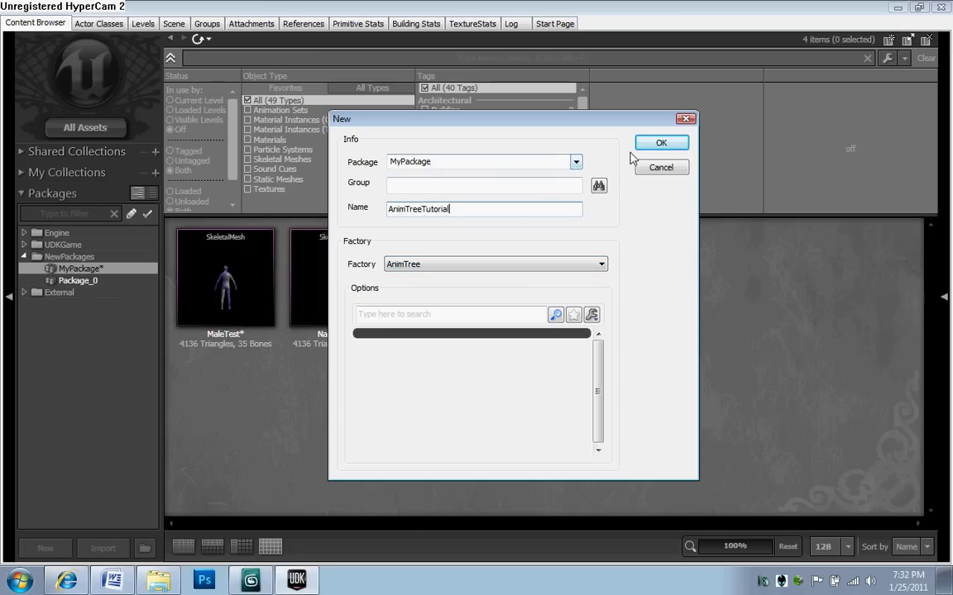
pyautogui.click(657, 143)
# Add an entry to the AnimTree node's Preview Mesh List and expand its properties.
pyautogui.moveTo(465, 215); pyautogui.dragTo(513, 102)
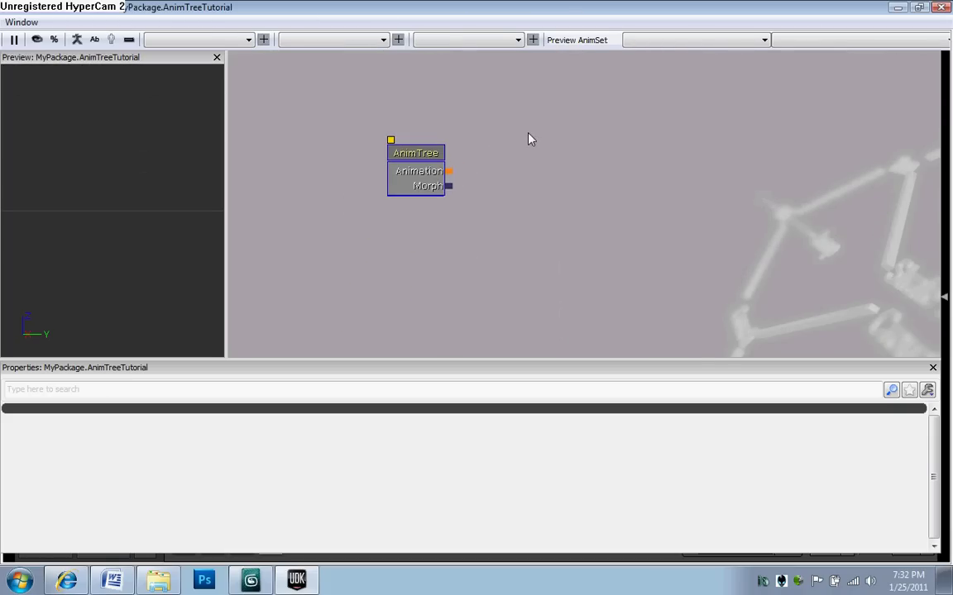
pyautogui.moveTo(569, 134); pyautogui.dragTo(529, 201)
pyautogui.click(381, 230)
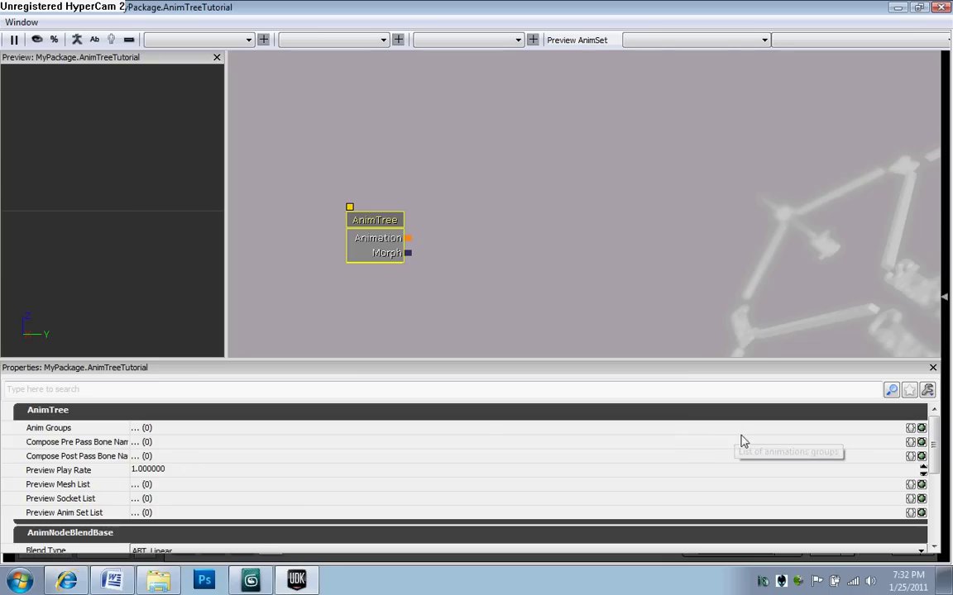
pyautogui.click(920, 485)
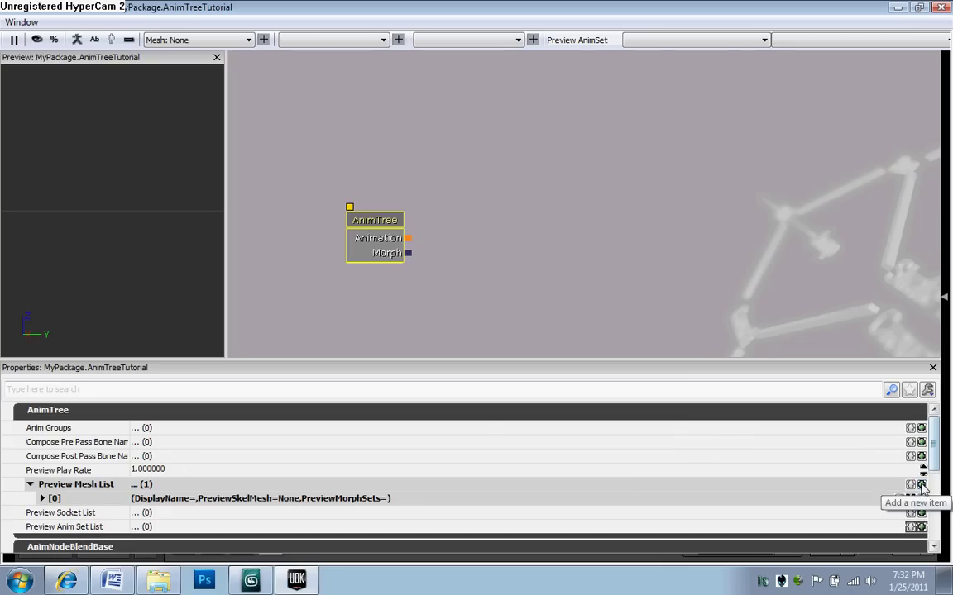
pyautogui.click(42, 499)
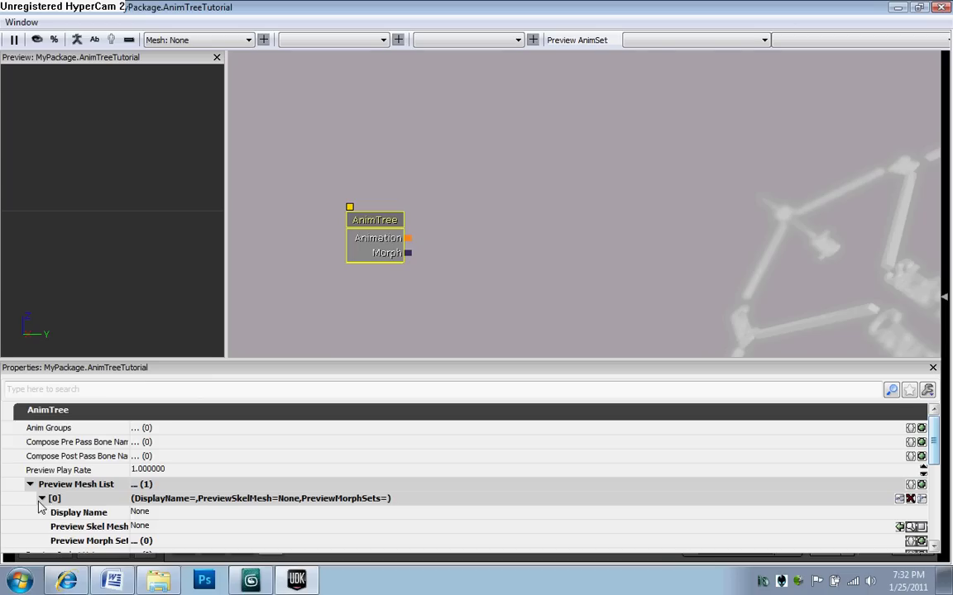
# Copy the full name of the NakedMan skeletal mesh from the package's assets.
pyautogui.click(158, 530)
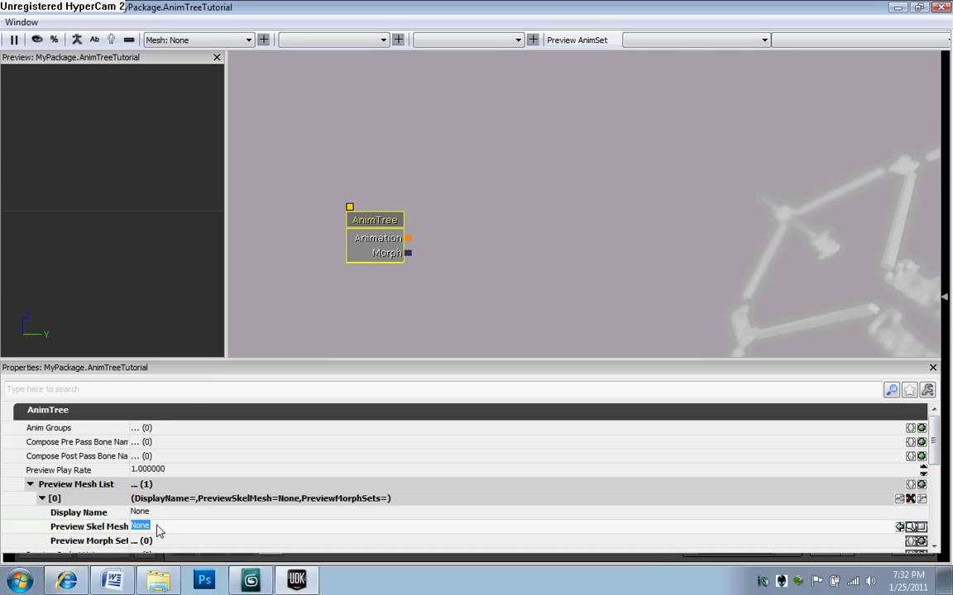
pyautogui.click(897, 7)
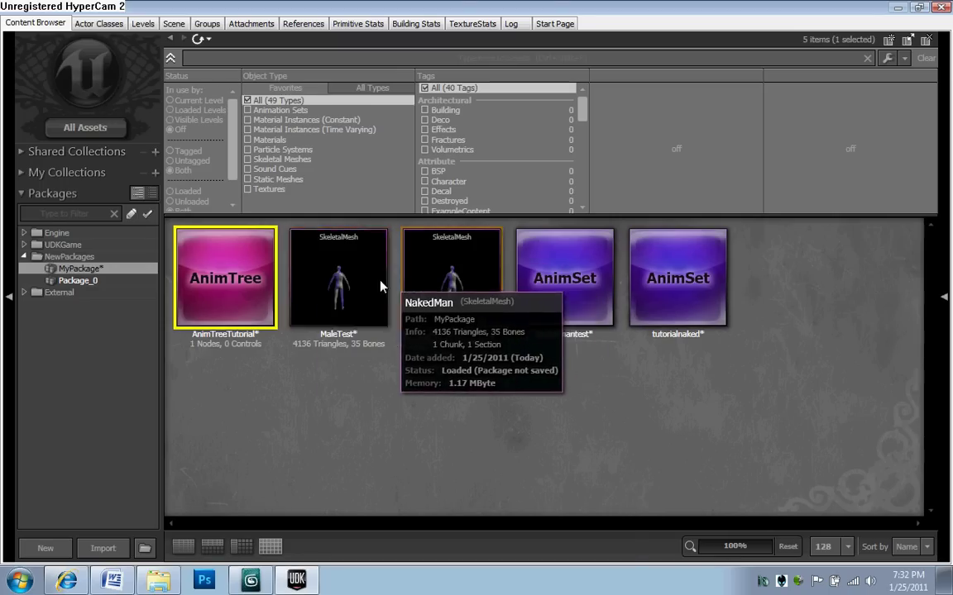
pyautogui.rightClick(453, 271)
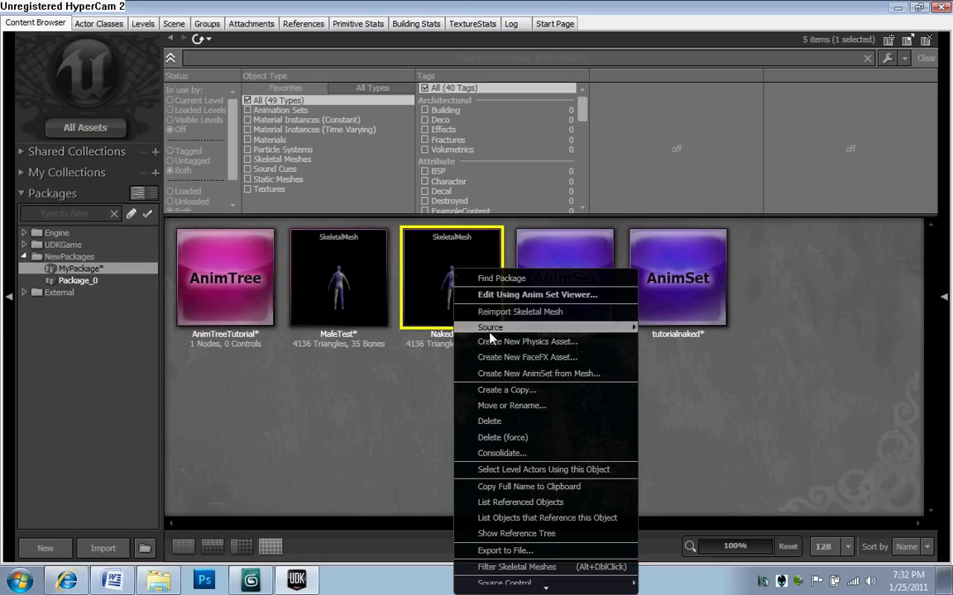
pyautogui.click(519, 487)
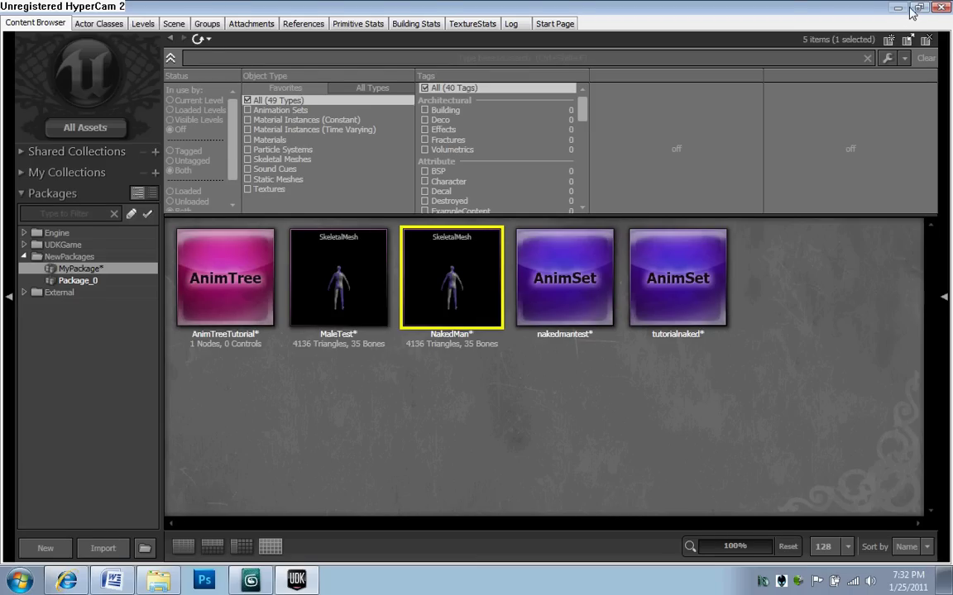
# Paste the copied NakedMan reference into the Preview Mesh List entry's Display Name and Preview Skel Mesh.
pyautogui.doubleClick(827, 6)
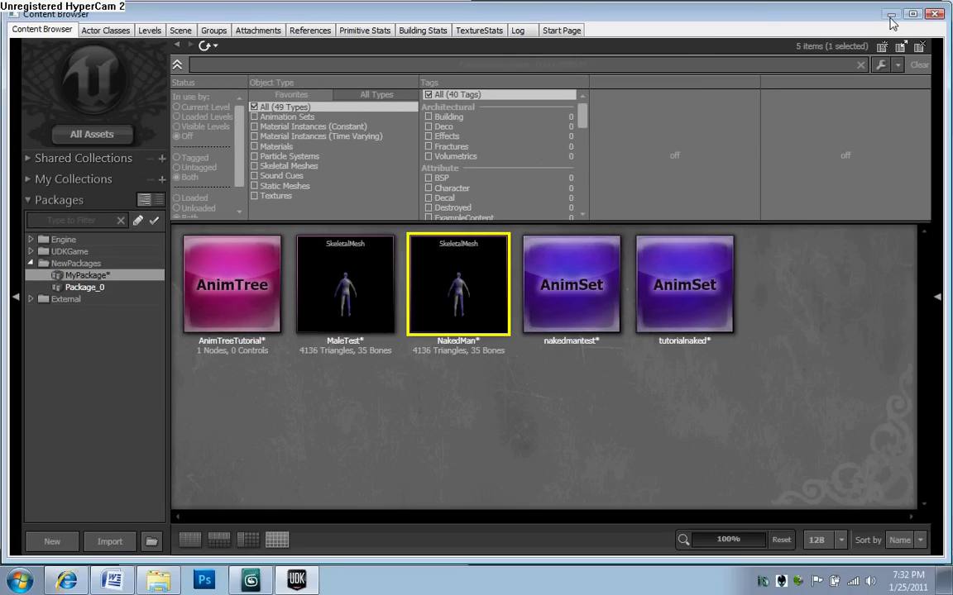
pyautogui.doubleClick(800, 18)
pyautogui.moveTo(614, 31); pyautogui.dragTo(722, 35)
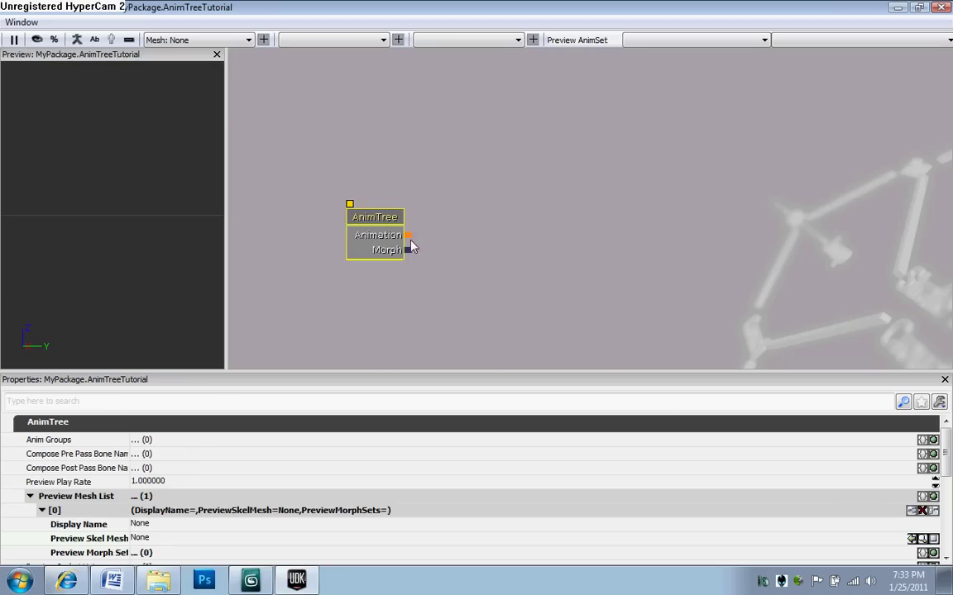
pyautogui.rightClick(170, 524)
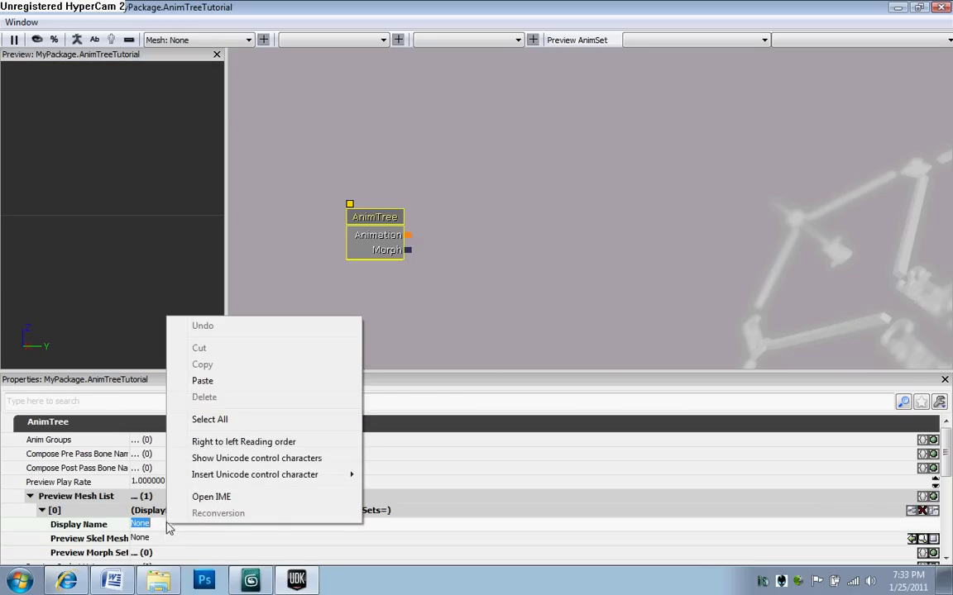
pyautogui.click(210, 396)
pyautogui.rightClick(175, 538)
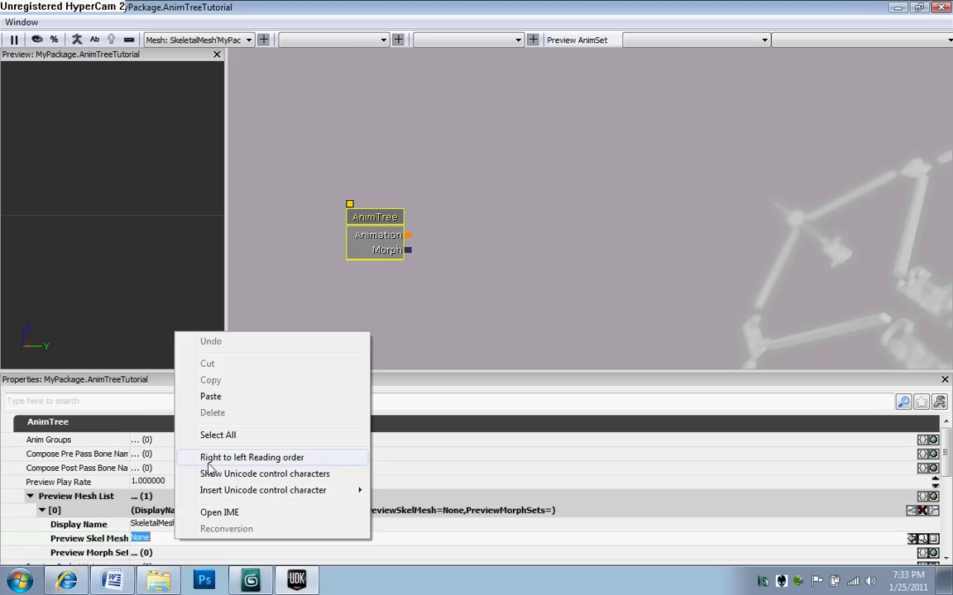
pyautogui.click(210, 396)
pyautogui.press('Return')
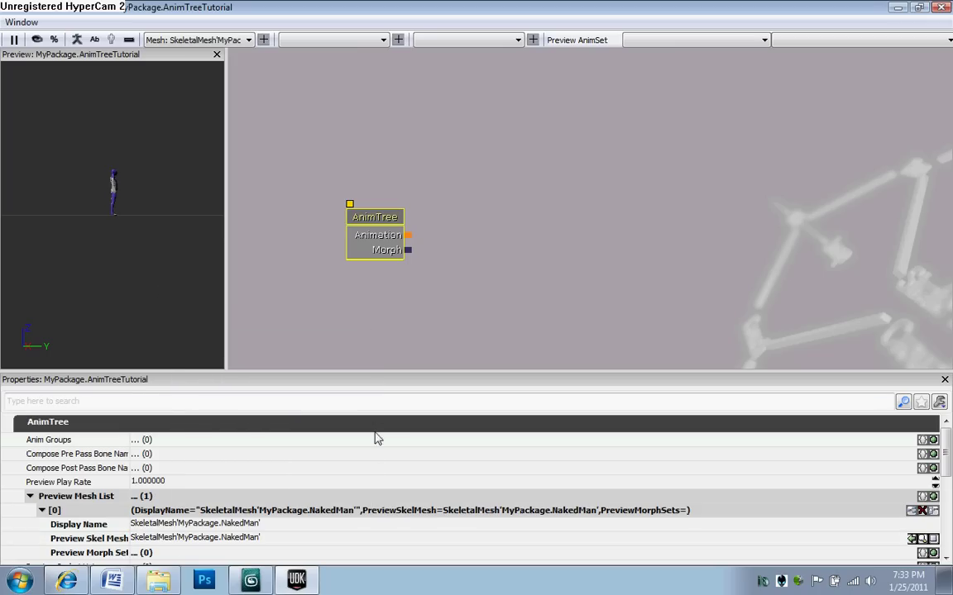
# Add an entry to the Preview Anim Set List and add one Preview Anim Sets slot inside it.
pyautogui.moveTo(144, 135); pyautogui.dragTo(104, 173)
pyautogui.moveTo(103, 173); pyautogui.dragTo(103, 198, button='right')
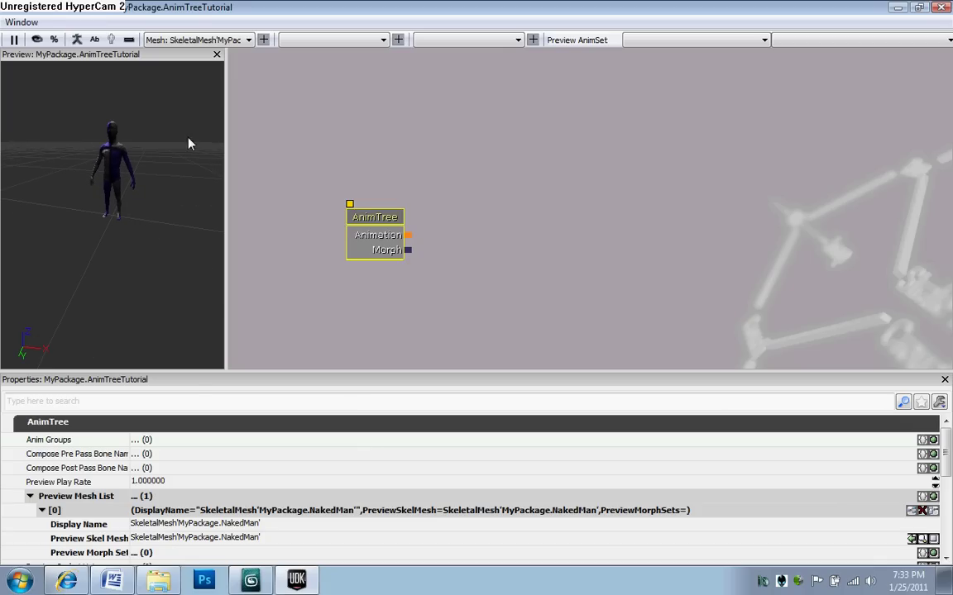
pyautogui.click(30, 496)
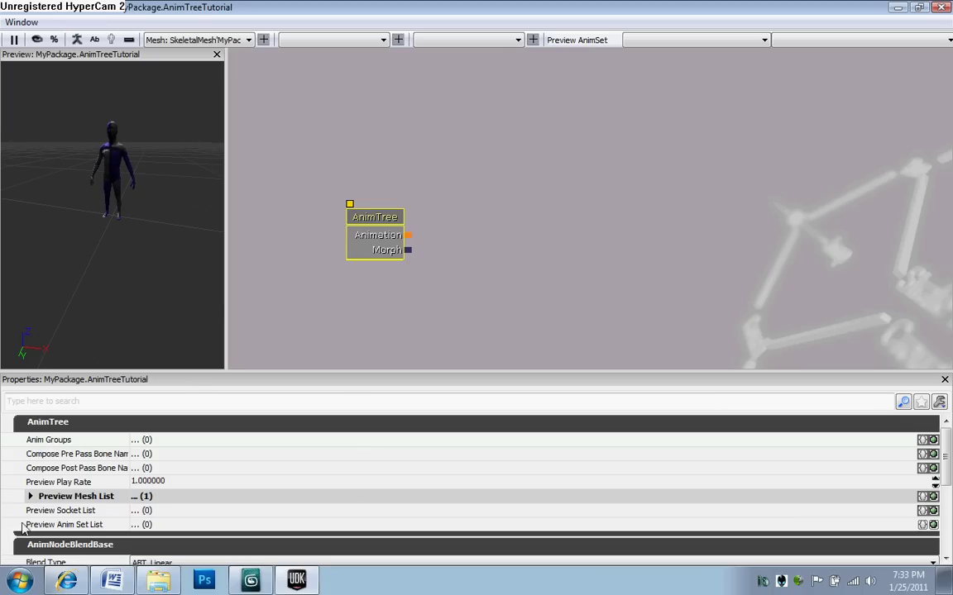
pyautogui.click(933, 525)
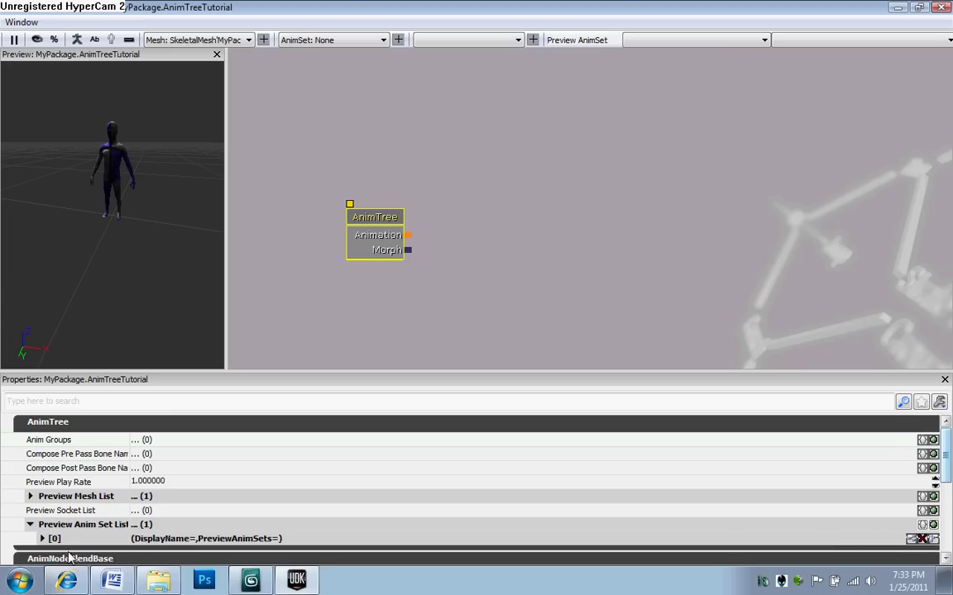
pyautogui.click(45, 540)
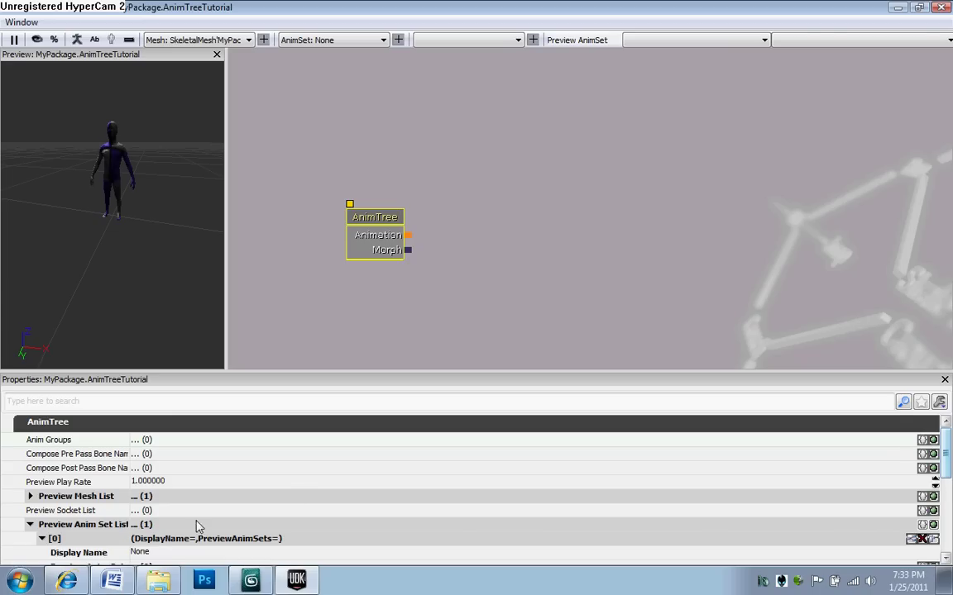
pyautogui.click(295, 487)
pyautogui.click(294, 521)
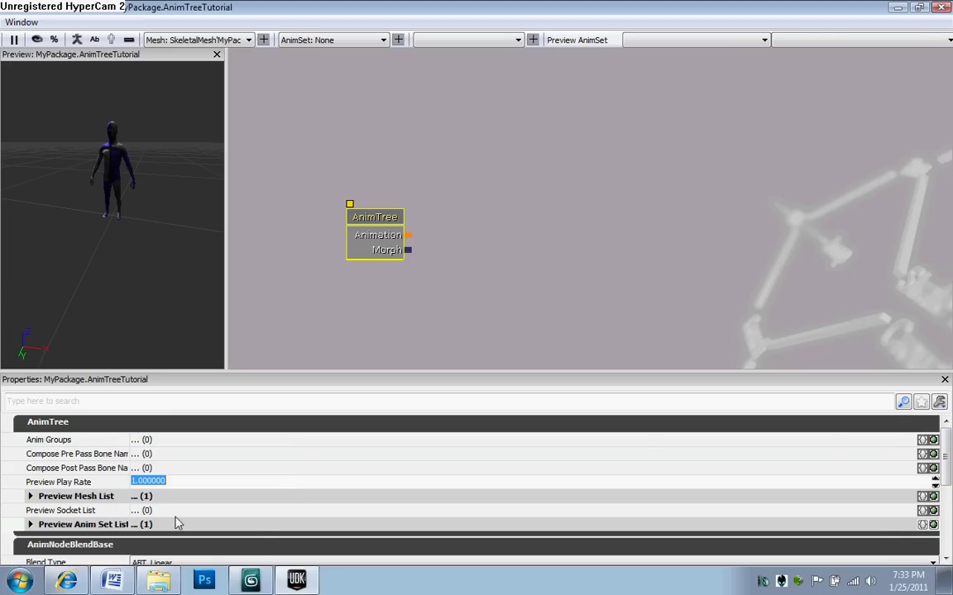
pyautogui.click(30, 524)
pyautogui.scroll(-3, 948, 480)
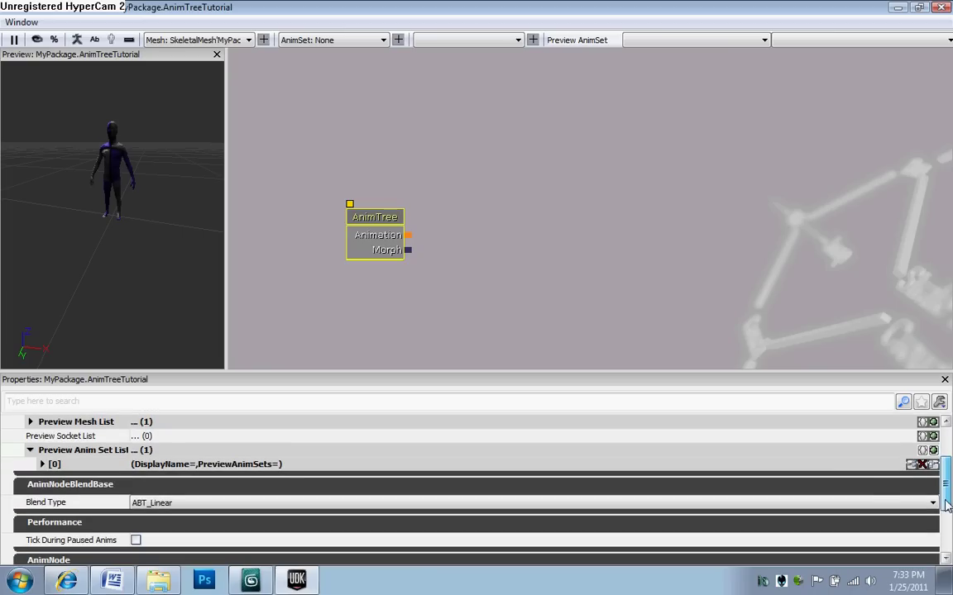
pyautogui.click(42, 465)
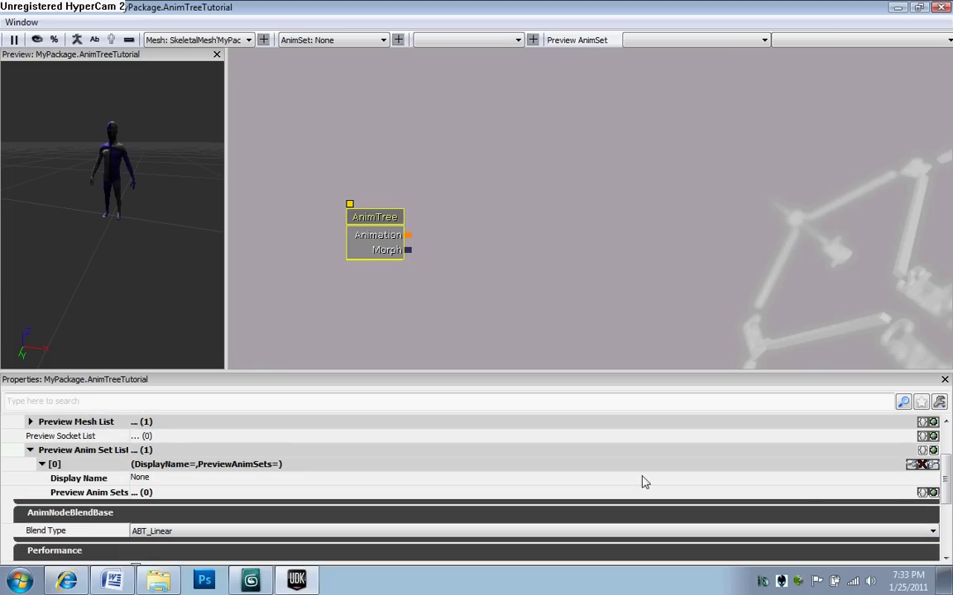
pyautogui.click(932, 493)
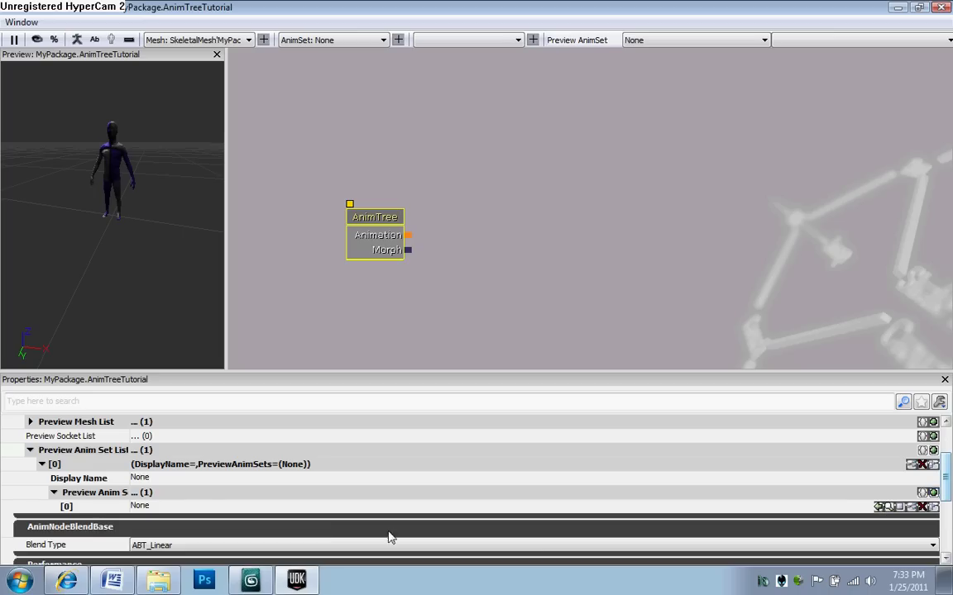
# Copy the full name of the tutorialnaked AnimSet from the package's assets.
pyautogui.click(139, 478)
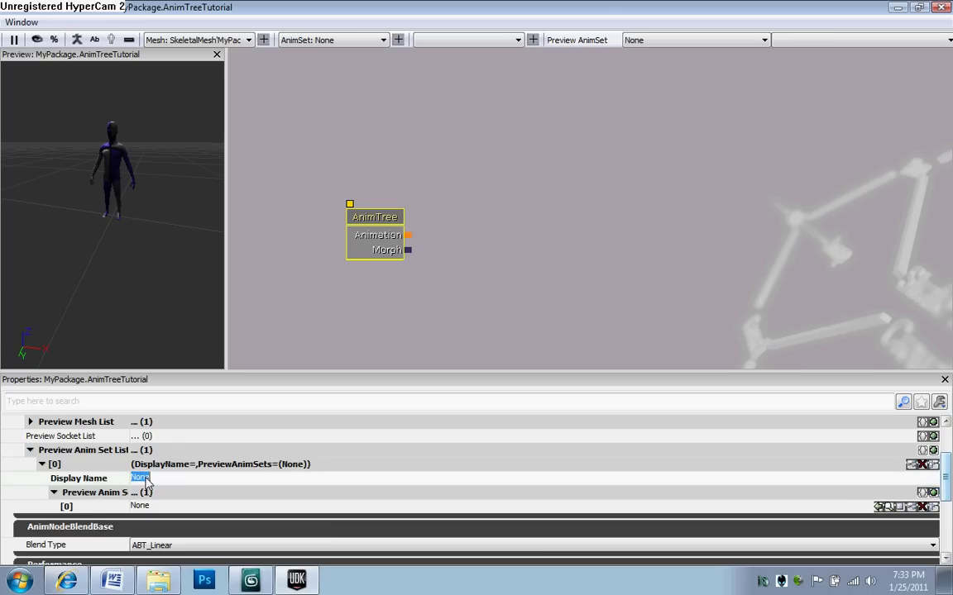
pyautogui.click(898, 8)
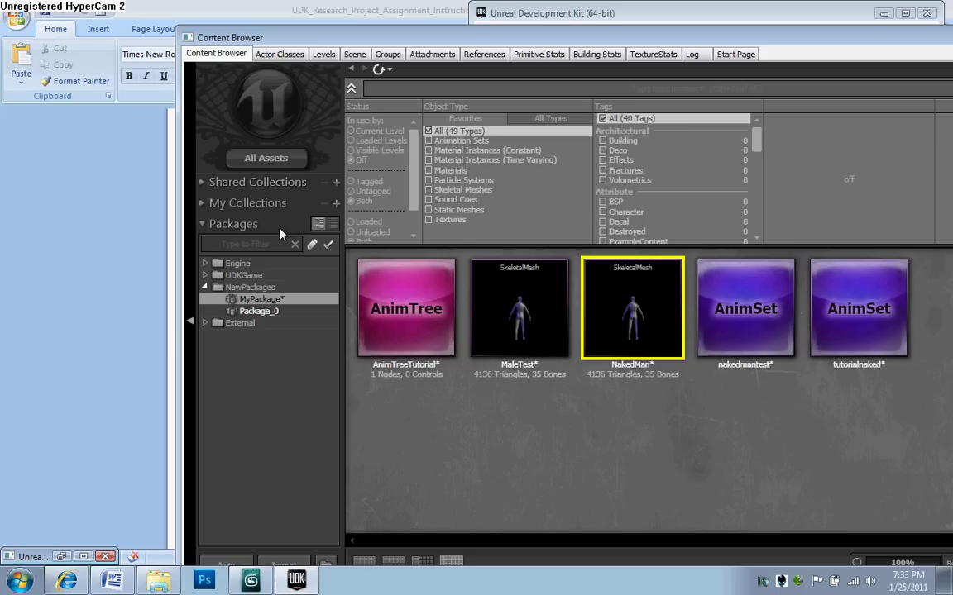
pyautogui.rightClick(841, 296)
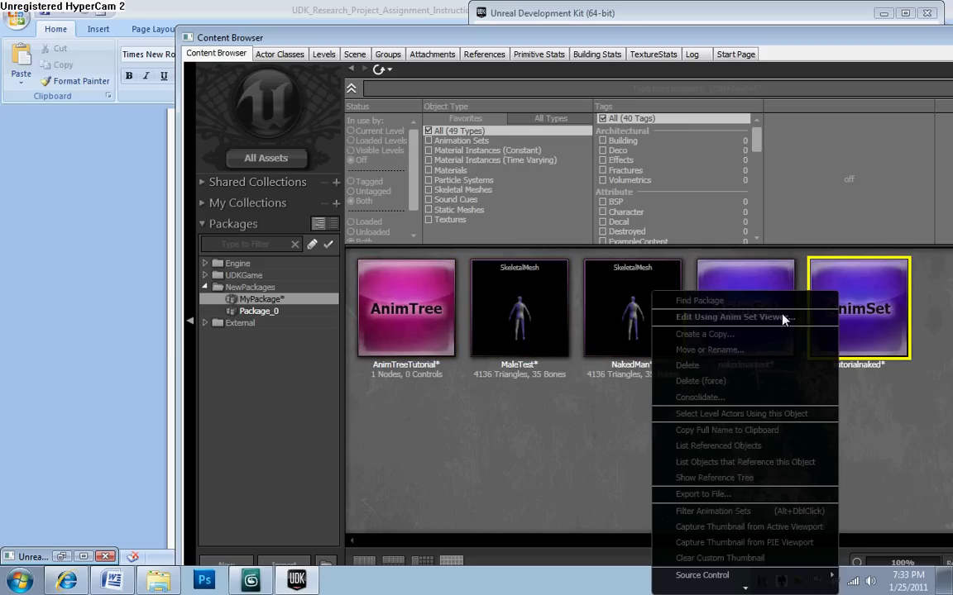
pyautogui.click(755, 438)
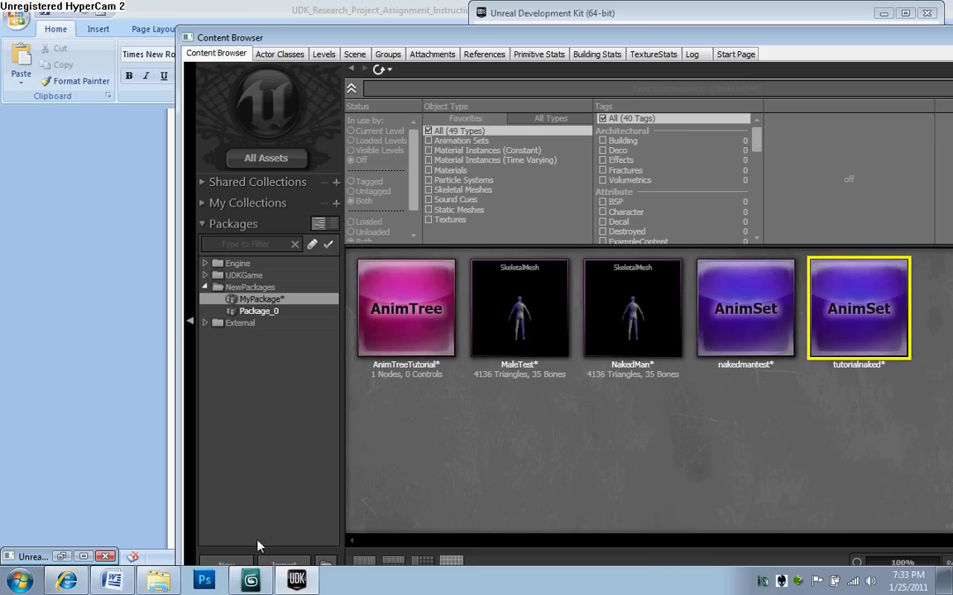
# Paste the copied tutorialnaked reference into the anim set entry's Display Name and its Preview Anim Sets slot.
pyautogui.click(83, 556)
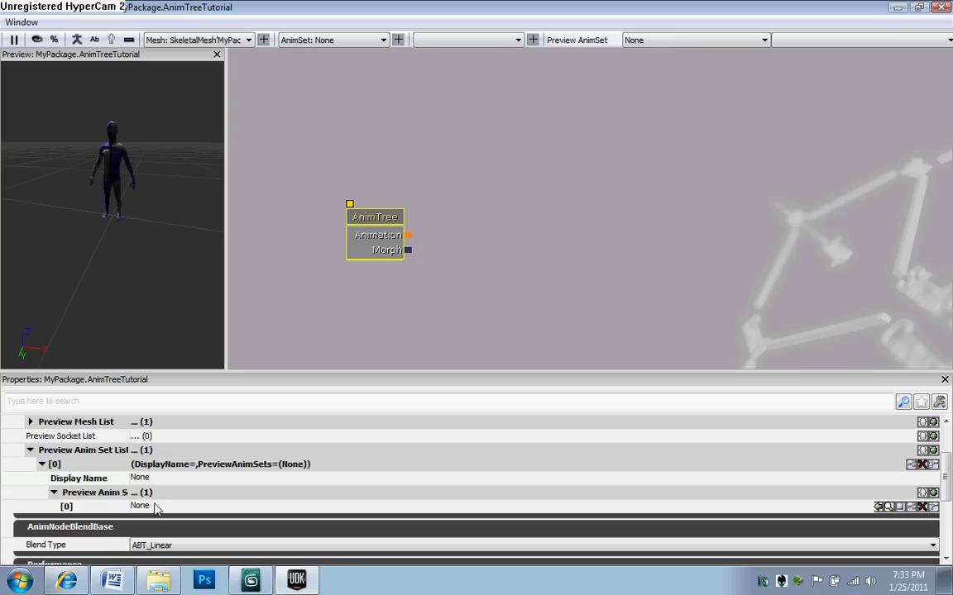
pyautogui.click(139, 478)
pyautogui.rightClick(139, 478)
pyautogui.click(183, 333)
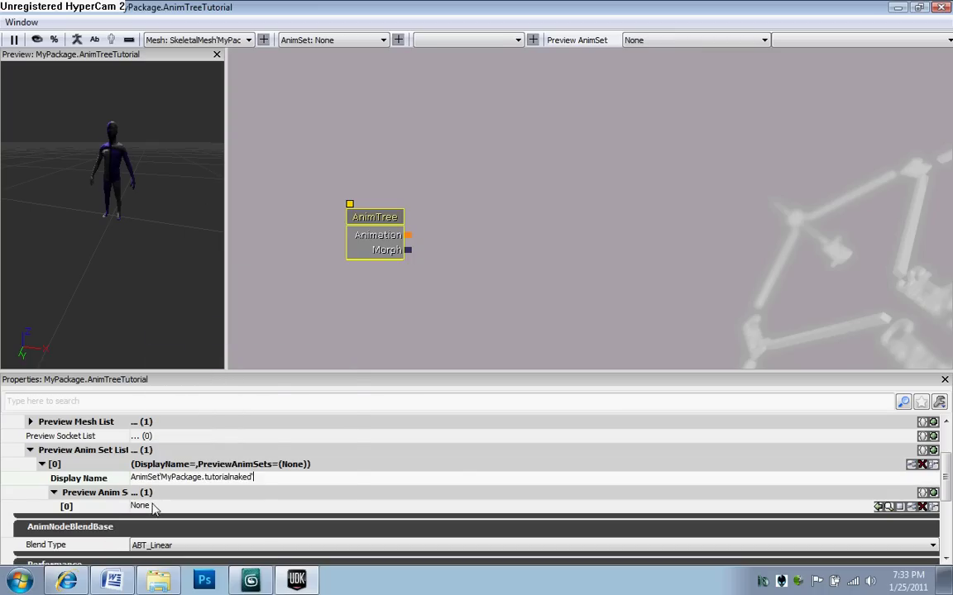
pyautogui.click(153, 505)
pyautogui.rightClick(159, 505)
pyautogui.click(221, 361)
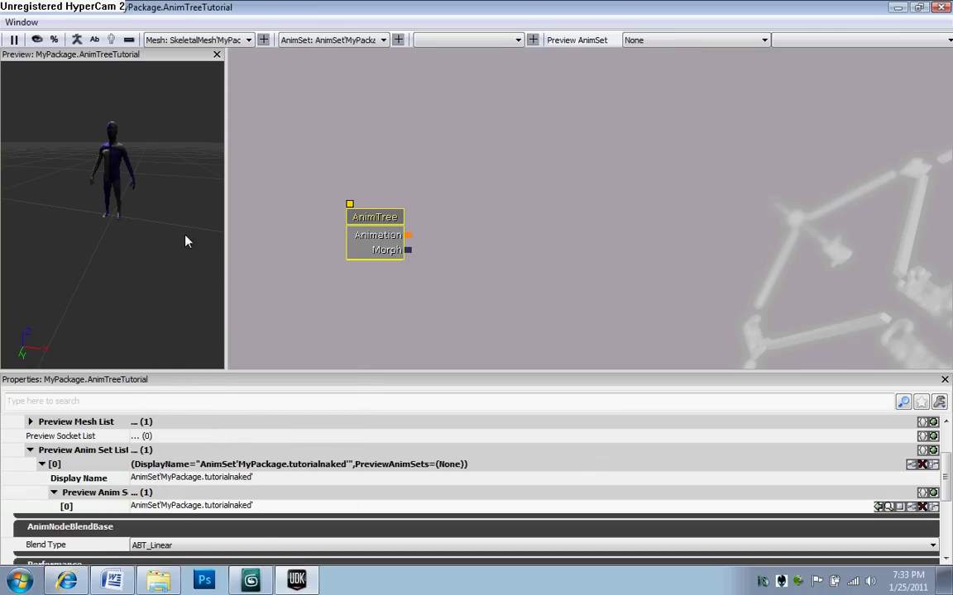
pyautogui.click(304, 159)
# Check the available choices for the preview AnimSet and the preview mesh in the AnimTree editor.
pyautogui.moveTo(304, 159); pyautogui.dragTo(296, 239)
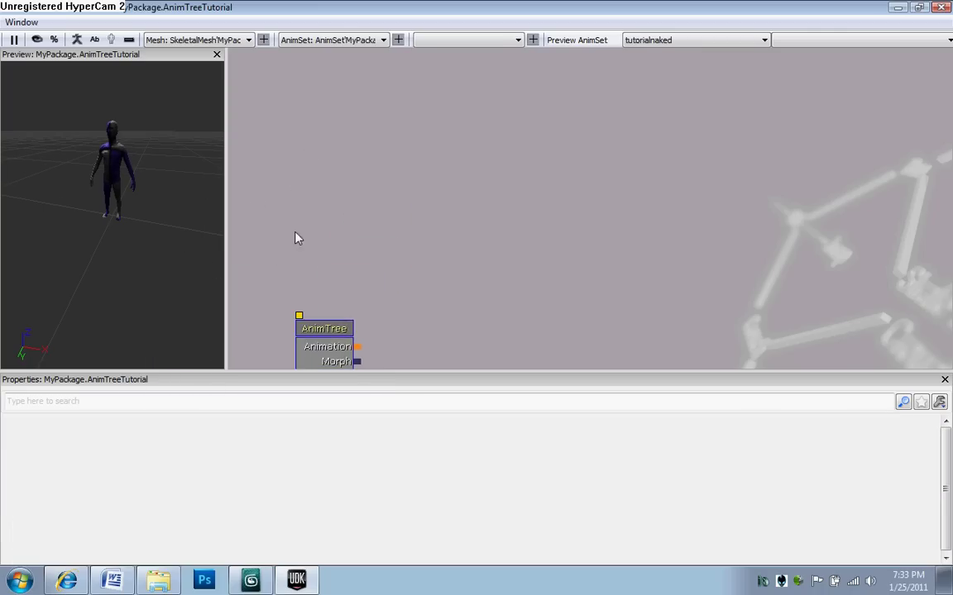
pyautogui.moveTo(324, 80); pyautogui.dragTo(369, 48)
pyautogui.click(686, 42)
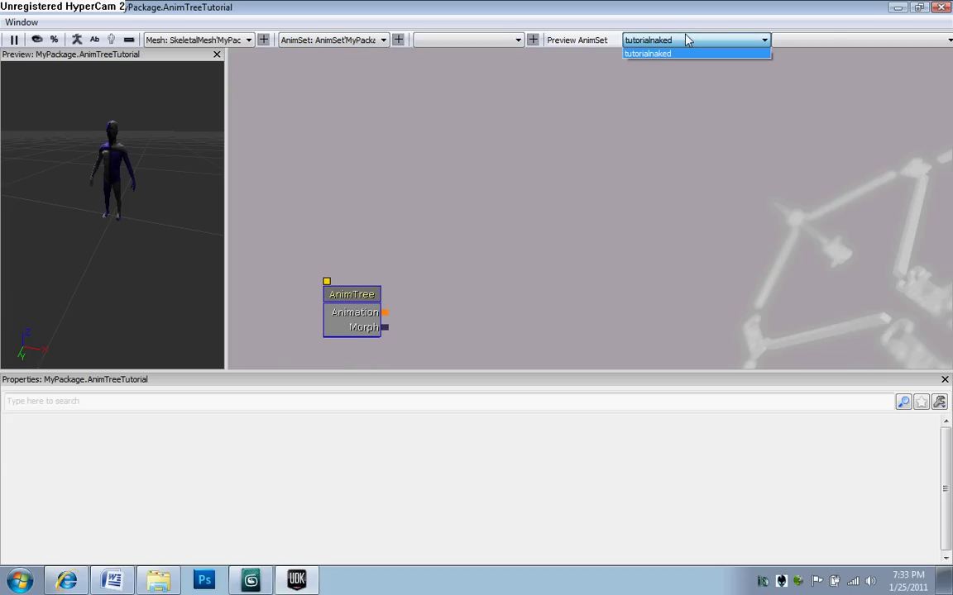
pyautogui.click(686, 38)
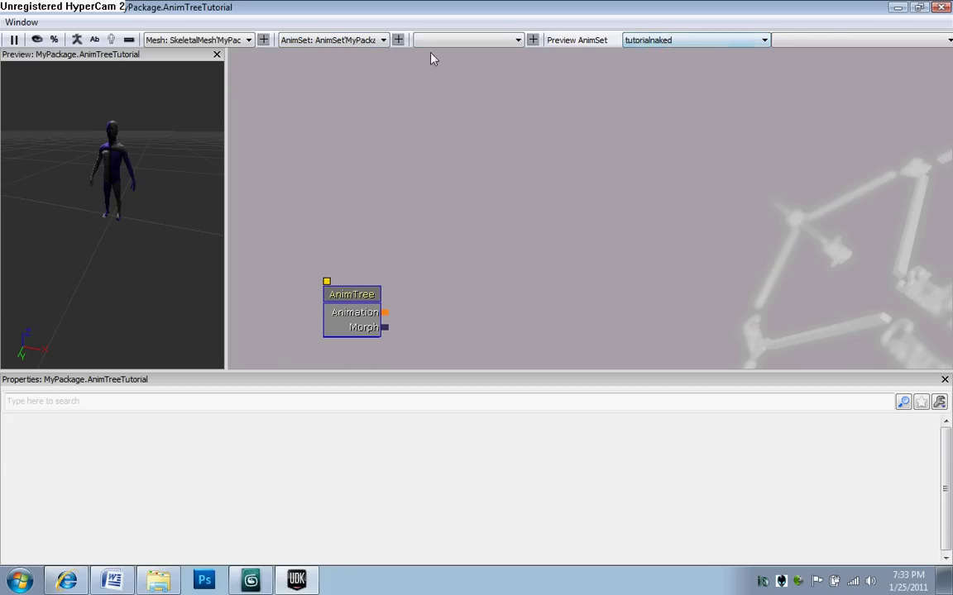
pyautogui.click(239, 41)
pyautogui.click(202, 51)
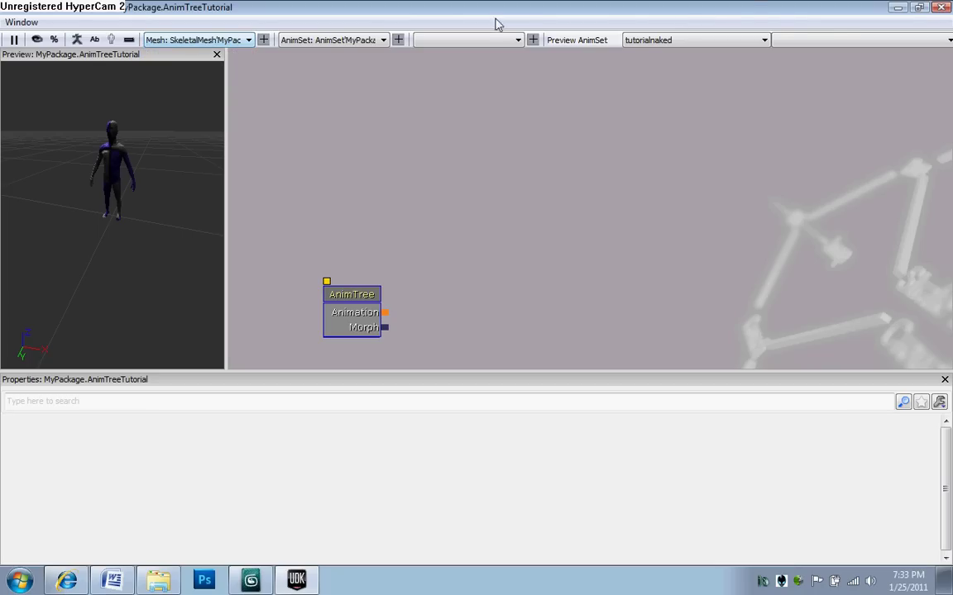
# Check which animation sequences are available in the tutorialnaked preview AnimSet.
pyautogui.click(827, 40)
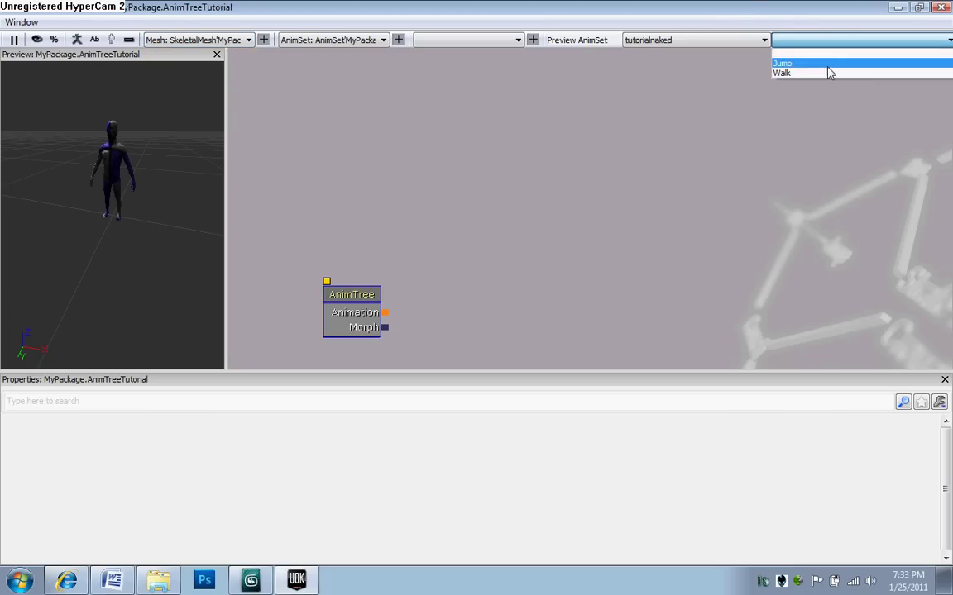
pyautogui.click(495, 187)
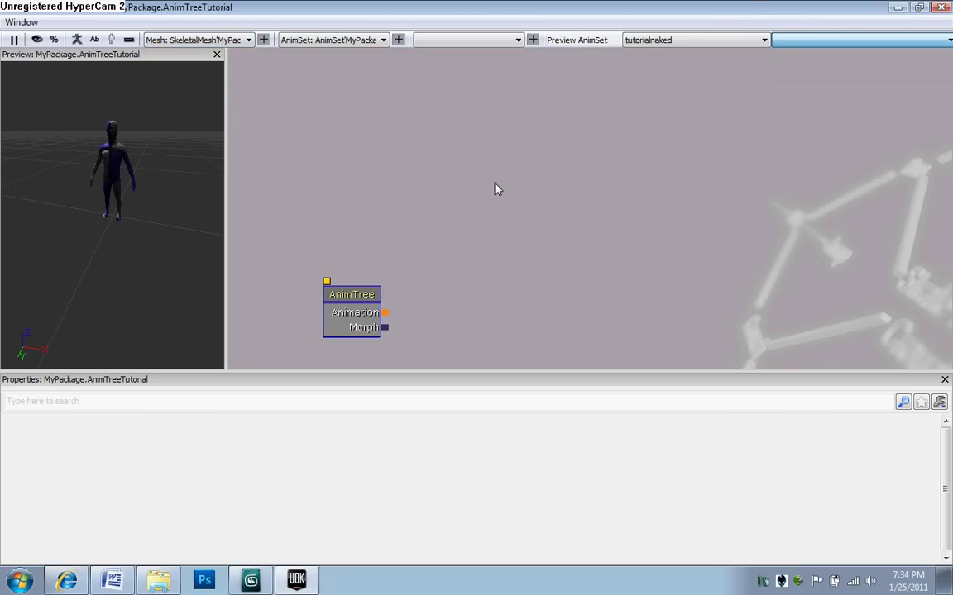
# Add a UDKAnimBlendByIdle node beside the AnimTree node and link its Out connector to the AnimTree's Animation connector.
pyautogui.moveTo(493, 206); pyautogui.dragTo(451, 139)
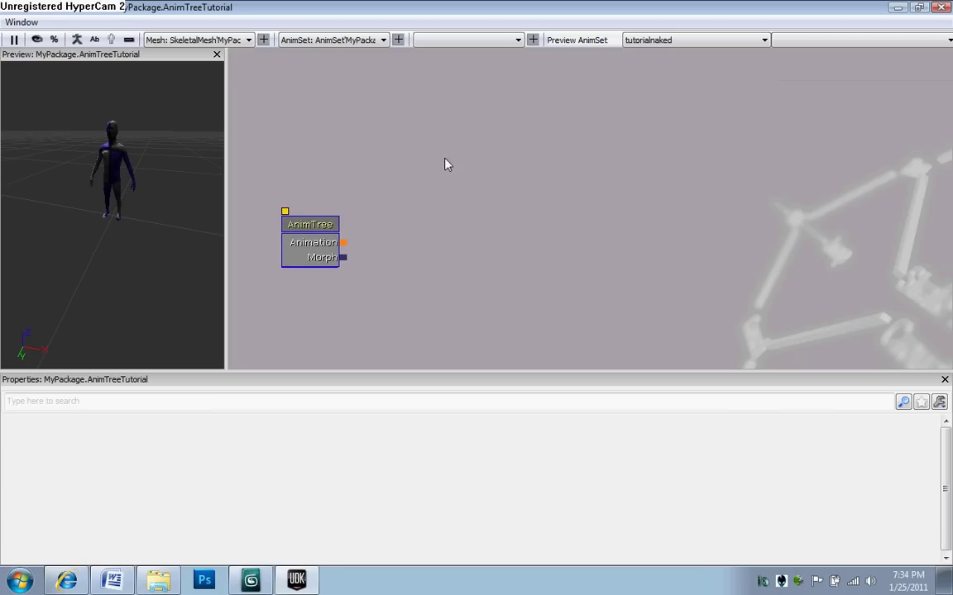
pyautogui.rightClick(443, 187)
pyautogui.moveTo(449, 201)
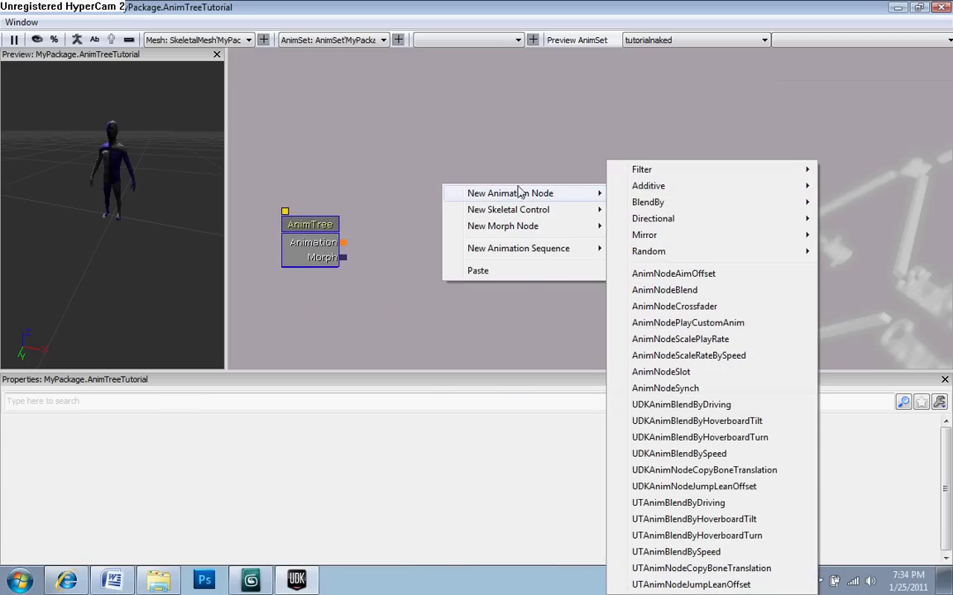
pyautogui.moveTo(637, 205)
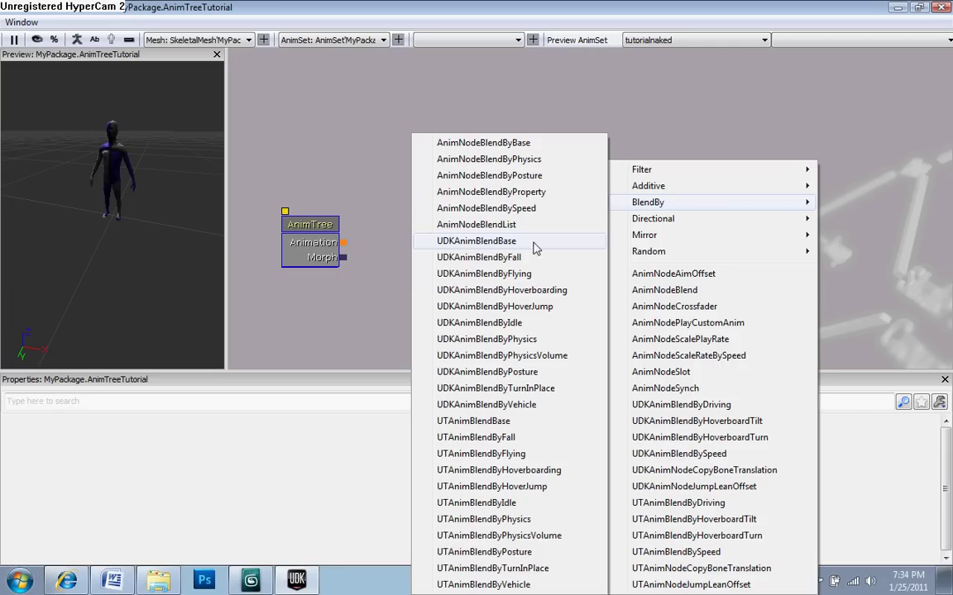
pyautogui.click(525, 323)
pyautogui.click(497, 210)
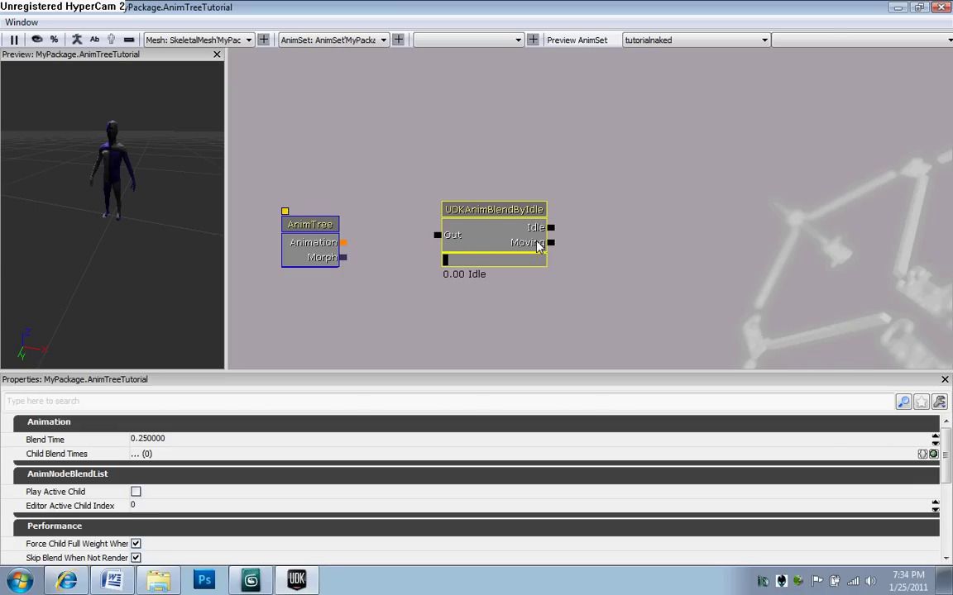
pyautogui.click(440, 240)
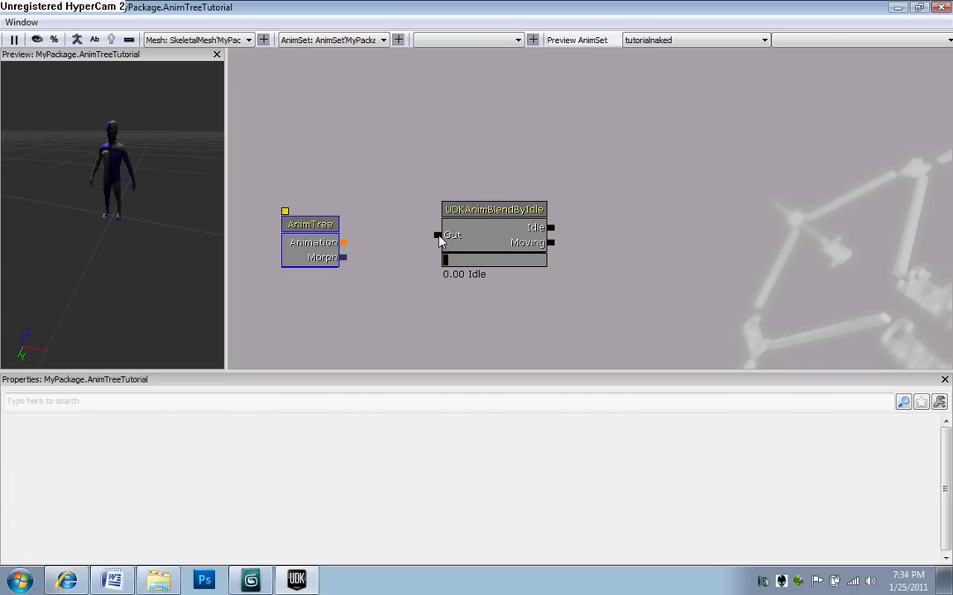
pyautogui.moveTo(439, 237); pyautogui.dragTo(349, 250)
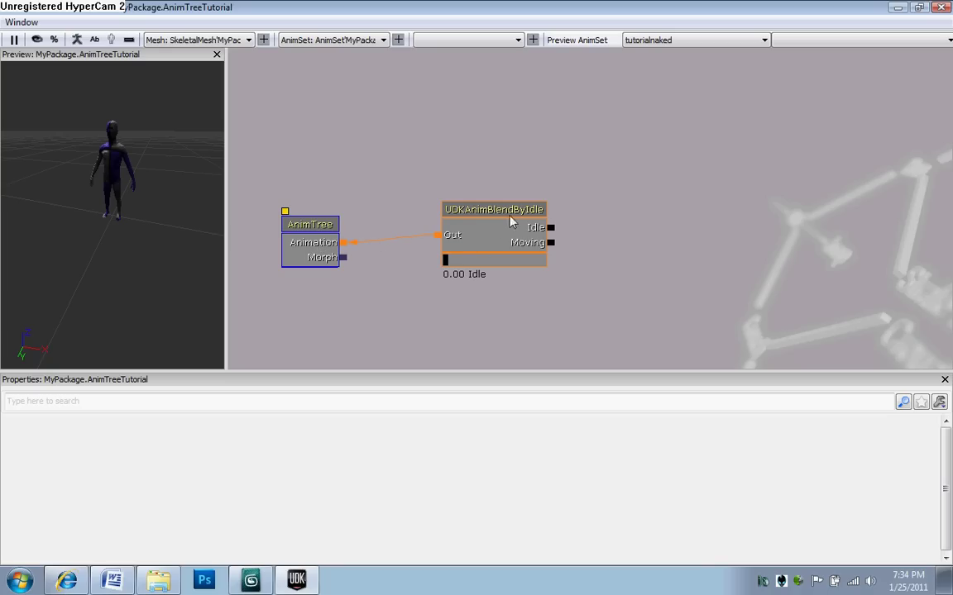
# Add an AnimNodeSequence node beyond the UDKAnimBlendByIdle node and assign it the Jump animation.
pyautogui.click(495, 238)
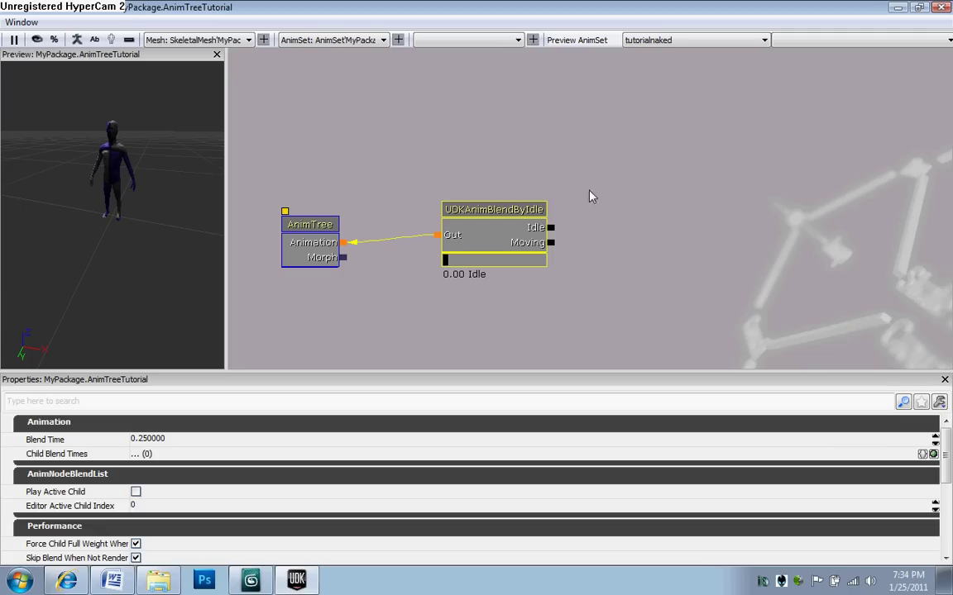
pyautogui.rightClick(604, 157)
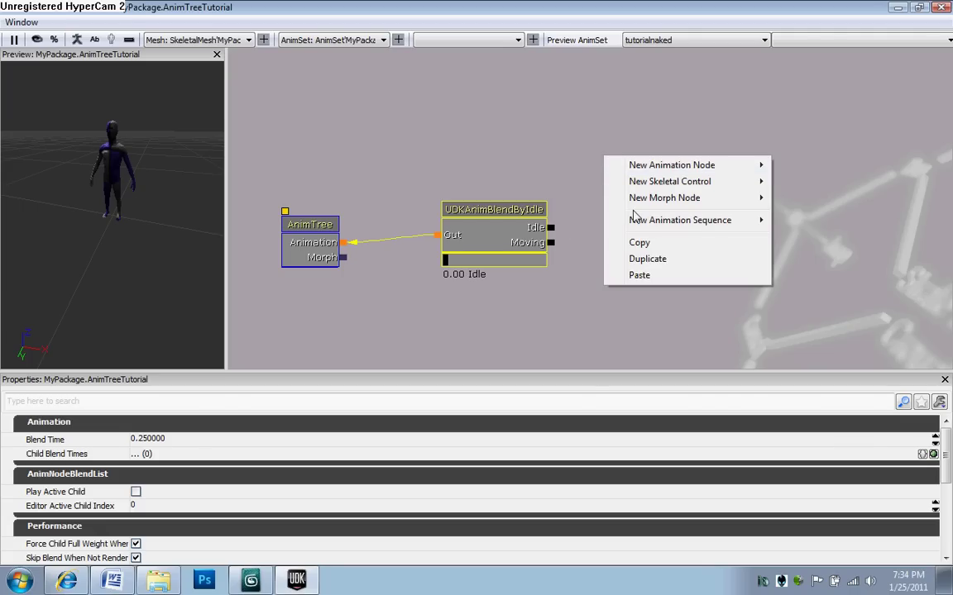
pyautogui.moveTo(638, 220)
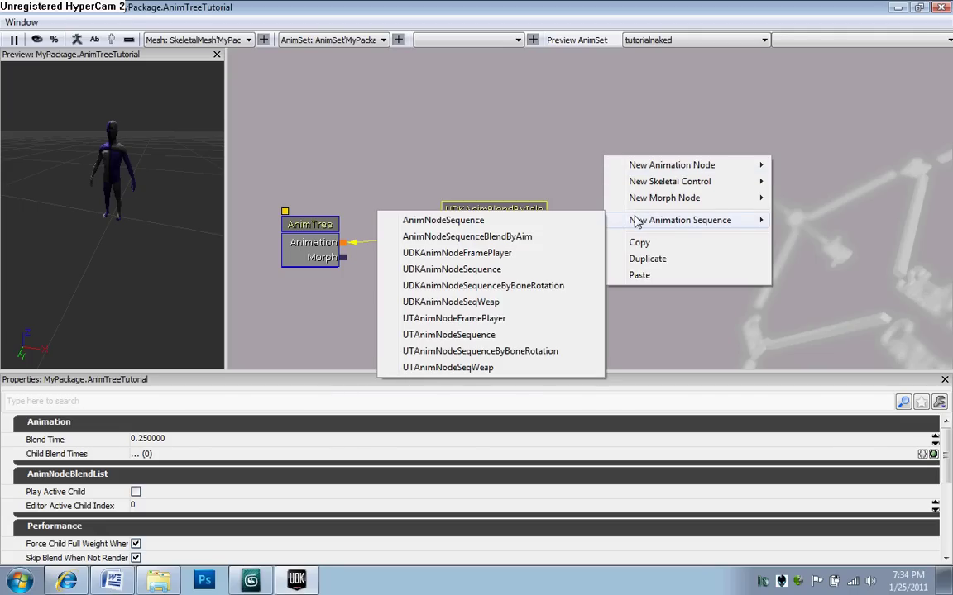
pyautogui.click(594, 221)
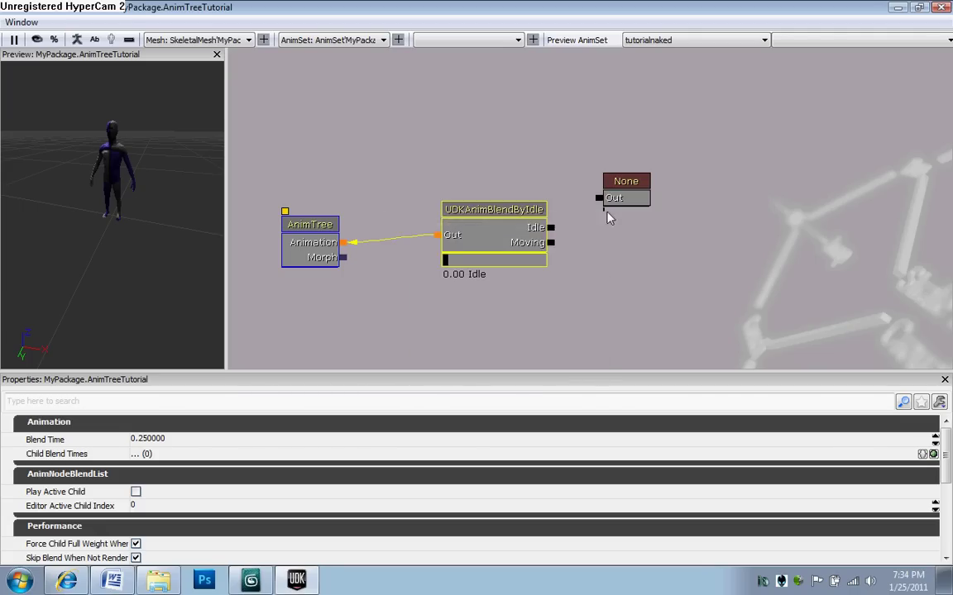
pyautogui.click(626, 184)
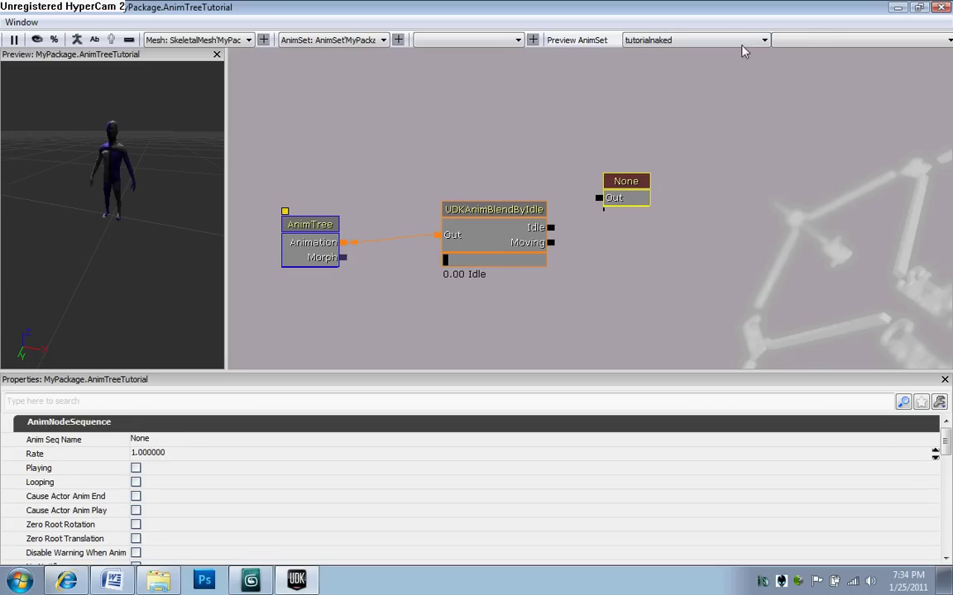
pyautogui.click(807, 41)
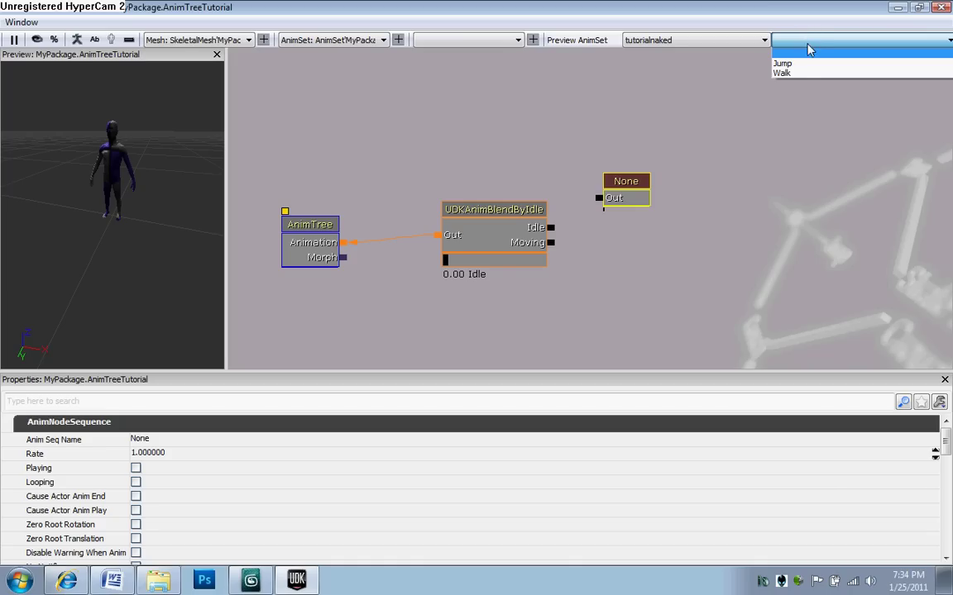
pyautogui.click(802, 63)
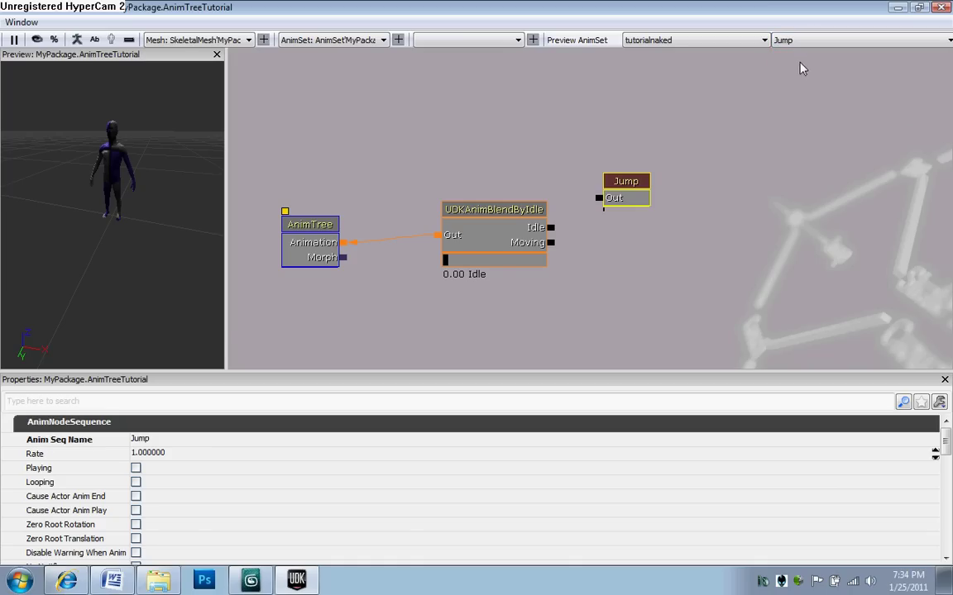
# Enable Playing and Looping on the Jump sequence and link its Out connector to the Idle connector of UDKAnimBlendByIdle.
pyautogui.click(135, 468)
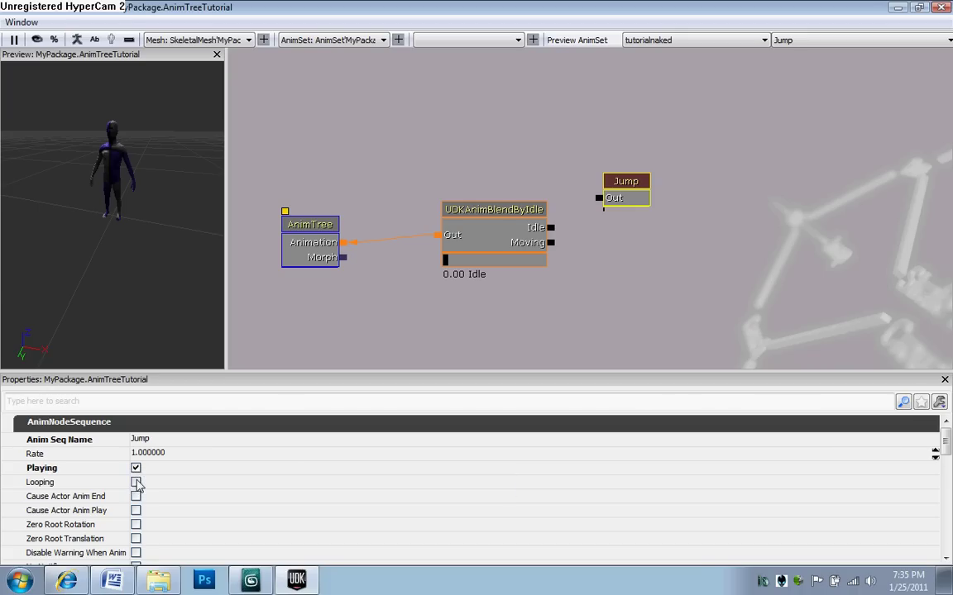
pyautogui.click(136, 482)
pyautogui.click(600, 205)
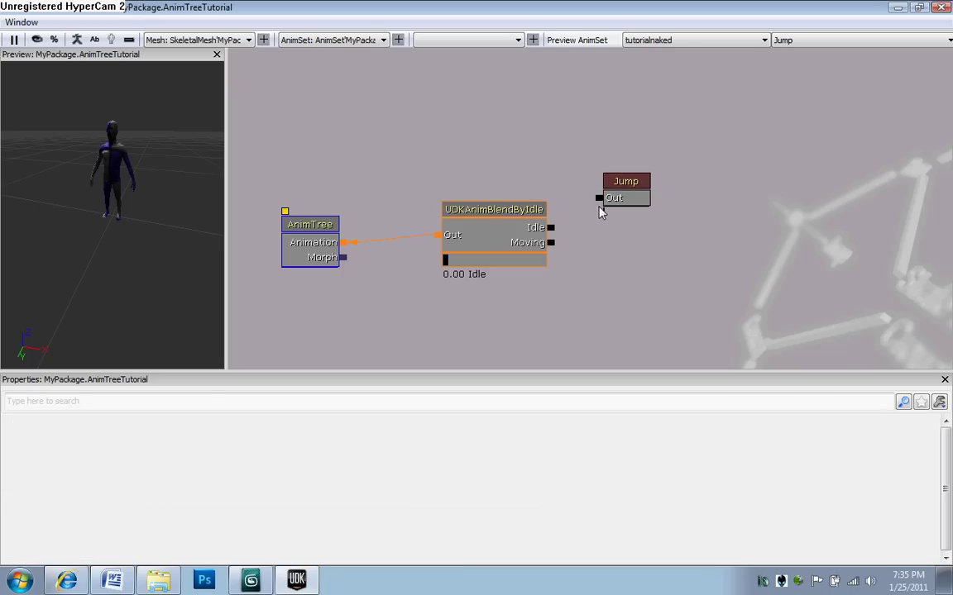
pyautogui.moveTo(589, 219); pyautogui.dragTo(553, 229)
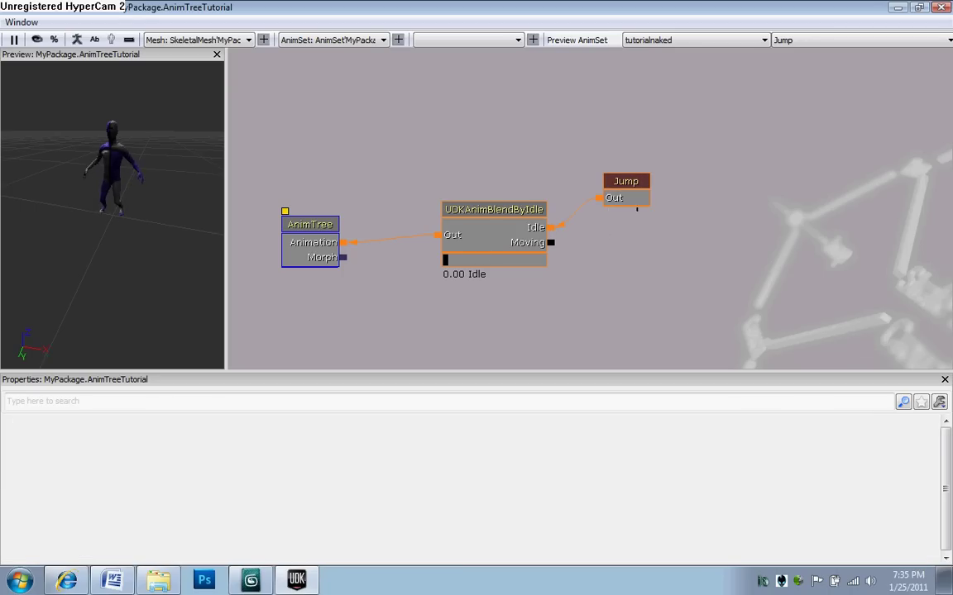
# Inspect the previewed character from another angle and test the UDKAnimBlendByIdle slider at about 0.26.
pyautogui.moveTo(89, 171); pyautogui.dragTo(222, 153)
pyautogui.moveTo(120, 161); pyautogui.dragTo(133, 160)
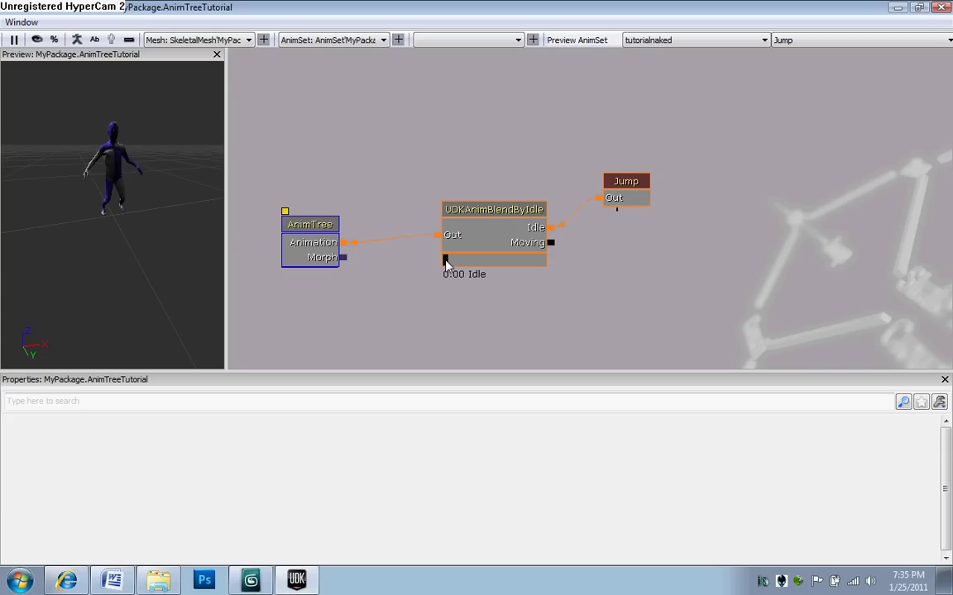
pyautogui.moveTo(445, 262); pyautogui.dragTo(473, 260)
# Add an AnimNodeBlendDirectional node below the Jump sequence and link its Out connector to the Moving connector of UDKAnimBlendByIdle.
pyautogui.moveTo(613, 256); pyautogui.dragTo(544, 186)
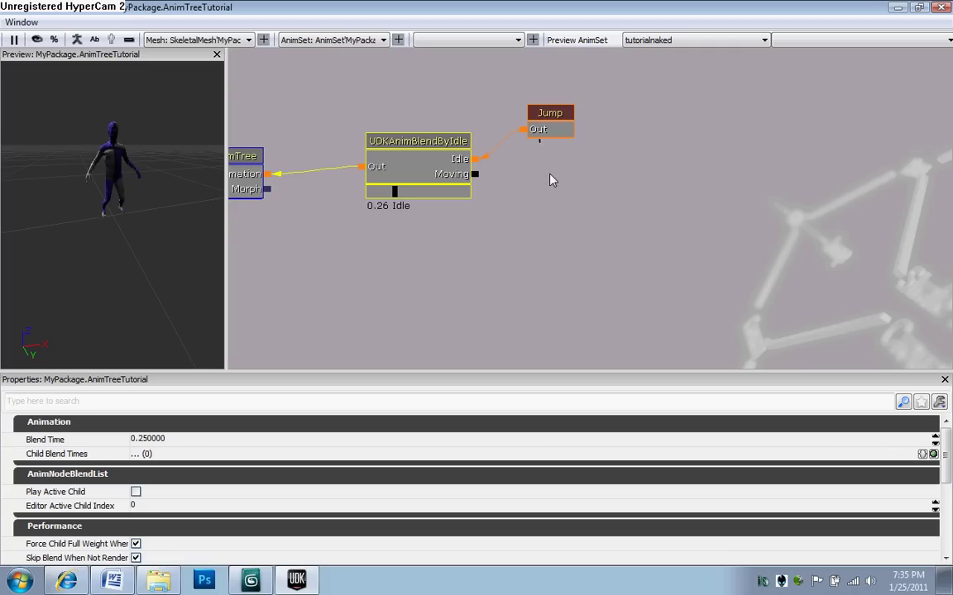
pyautogui.rightClick(551, 158)
pyautogui.moveTo(577, 169)
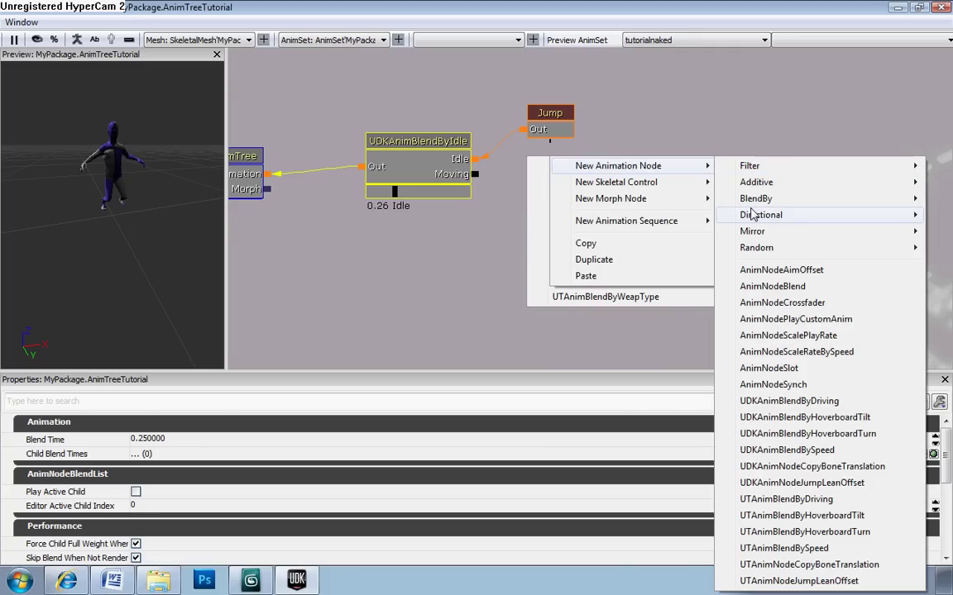
pyautogui.moveTo(753, 215)
pyautogui.click(636, 215)
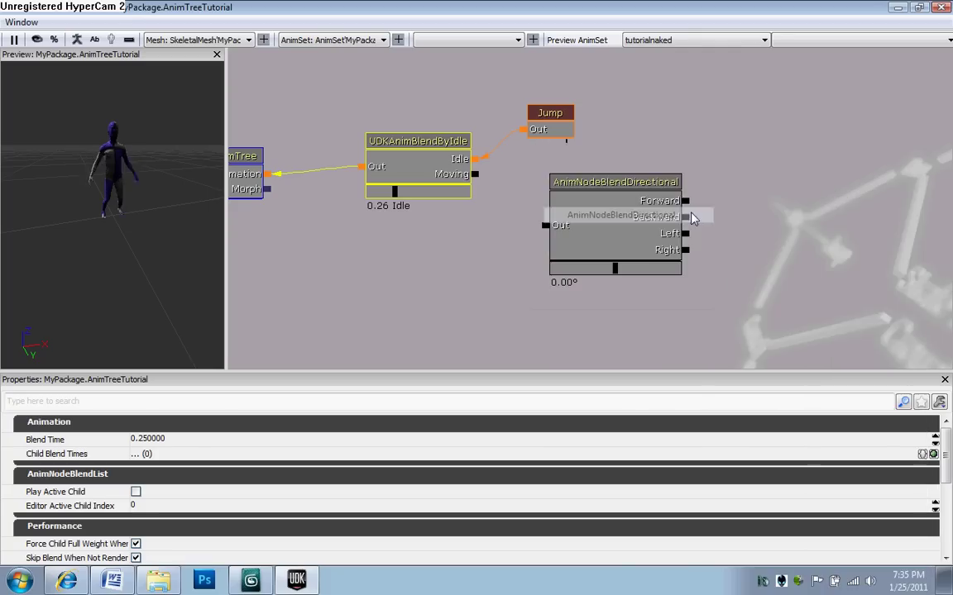
pyautogui.moveTo(610, 187); pyautogui.dragTo(637, 186)
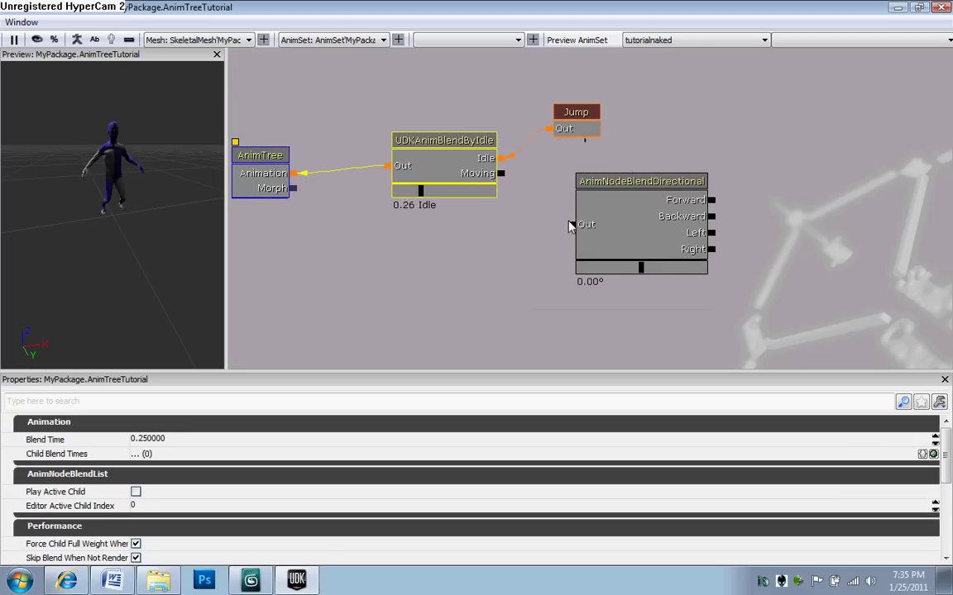
pyautogui.moveTo(571, 224); pyautogui.dragTo(501, 173)
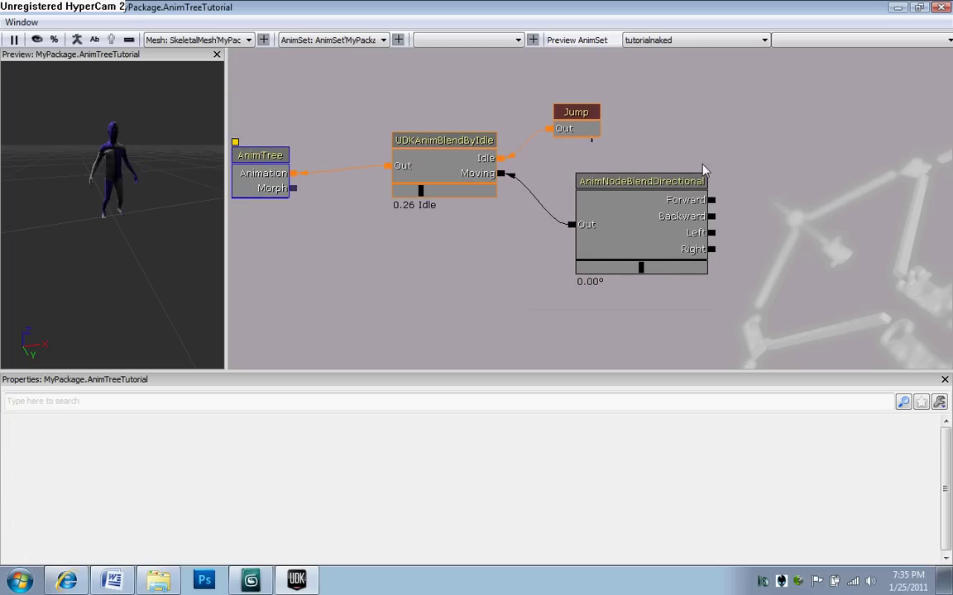
# Add an AnimNodeSequence node beside the AnimNodeBlendDirectional node and duplicate it three times.
pyautogui.rightClick(765, 153)
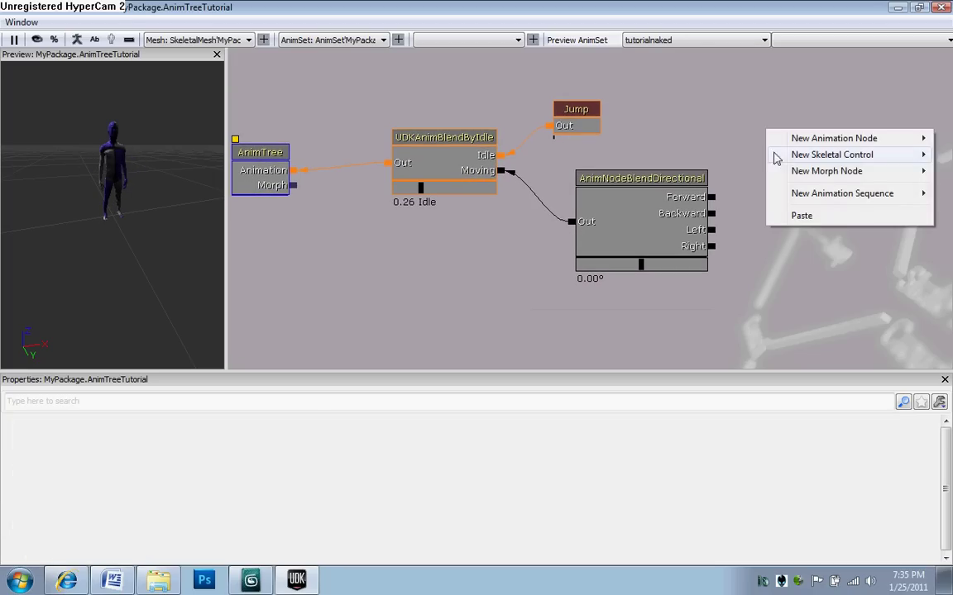
pyautogui.moveTo(780, 193)
pyautogui.click(731, 200)
pyautogui.click(773, 165)
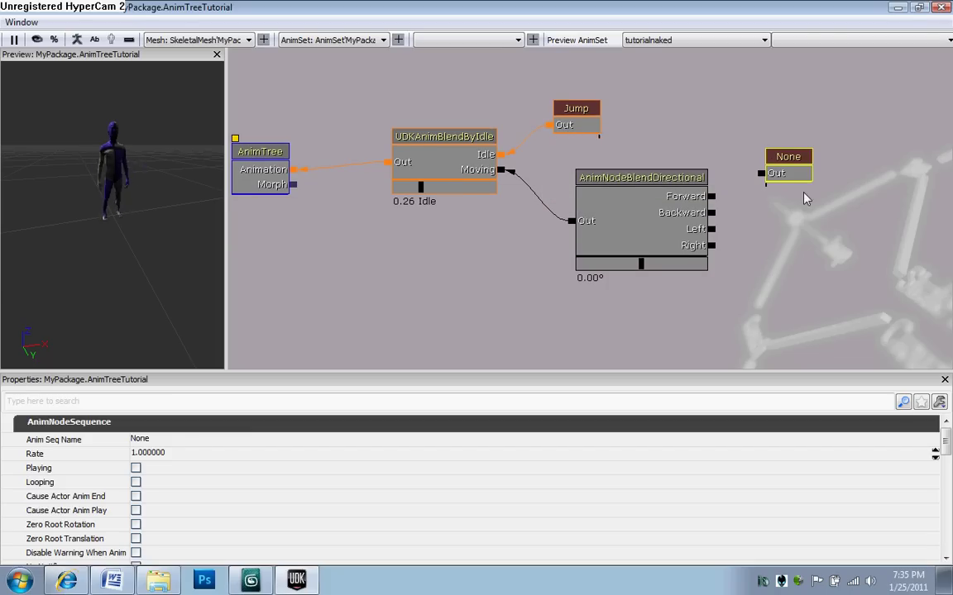
pyautogui.hotkey('ctrl', 'w')
pyautogui.hotkey('ctrl', 'w')
pyautogui.hotkey('ctrl', 'w')
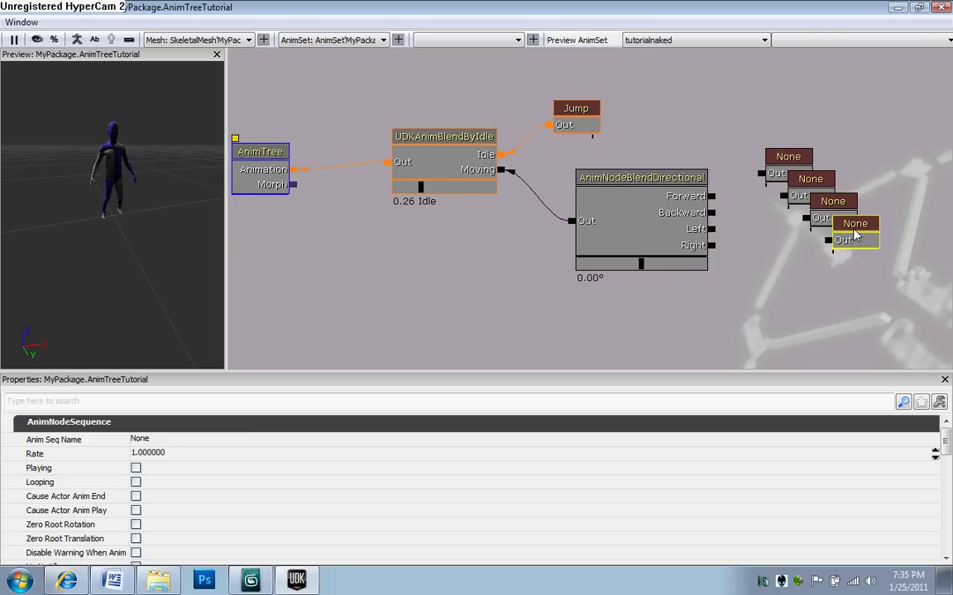
# Arrange the four empty sequence nodes in a column and link them to the directional node's Forward, Backward, Left and Right connectors.
pyautogui.moveTo(856, 235); pyautogui.dragTo(827, 295)
pyautogui.moveTo(851, 215); pyautogui.dragTo(837, 253)
pyautogui.moveTo(816, 201); pyautogui.dragTo(803, 243)
pyautogui.moveTo(827, 301); pyautogui.dragTo(715, 230)
pyautogui.moveTo(771, 214); pyautogui.dragTo(718, 213)
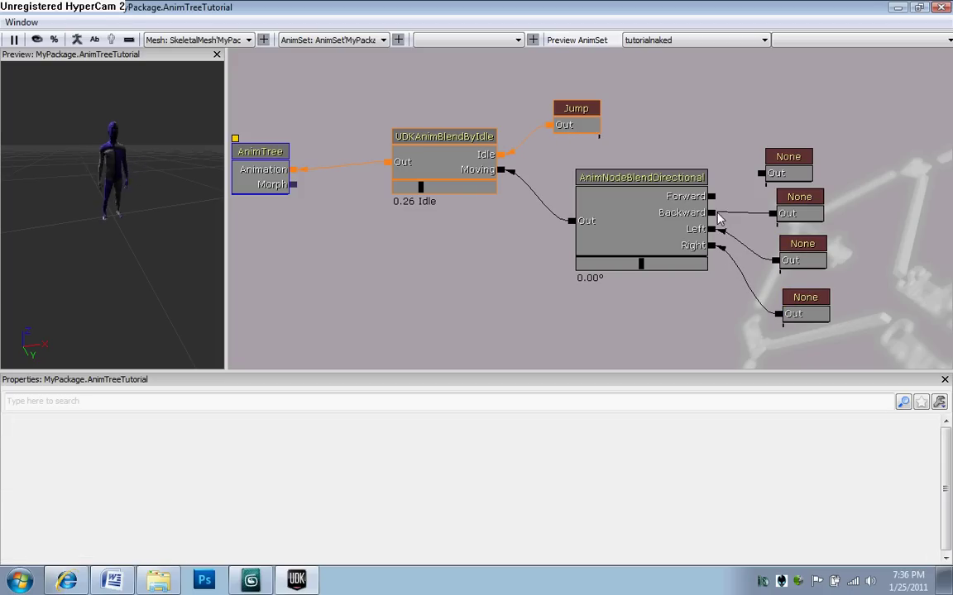
pyautogui.moveTo(759, 175); pyautogui.dragTo(717, 200)
# Assign the Walk animation to all four sequence nodes linked to AnimNodeBlendDirectional.
pyautogui.click(789, 164)
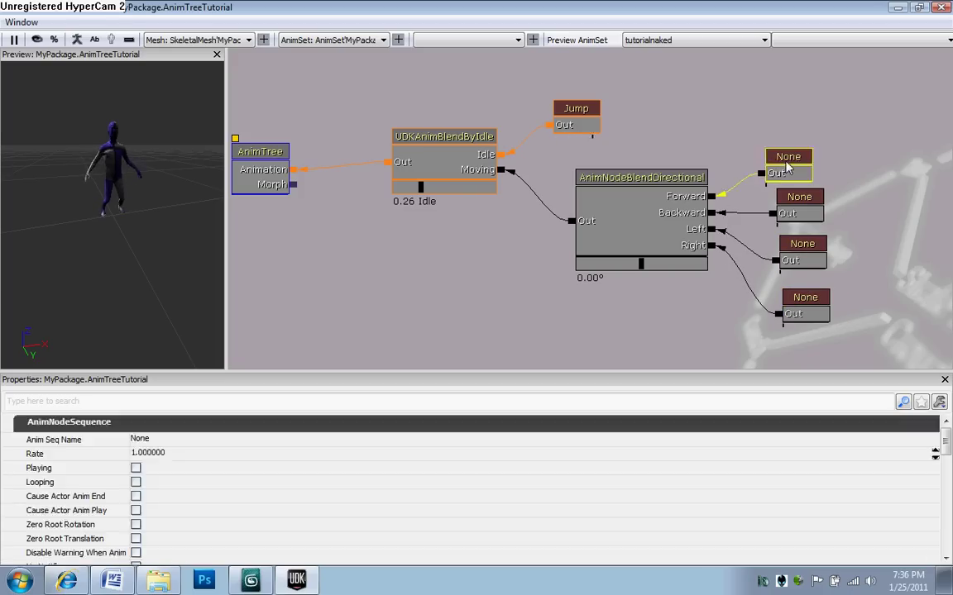
pyautogui.click(827, 38)
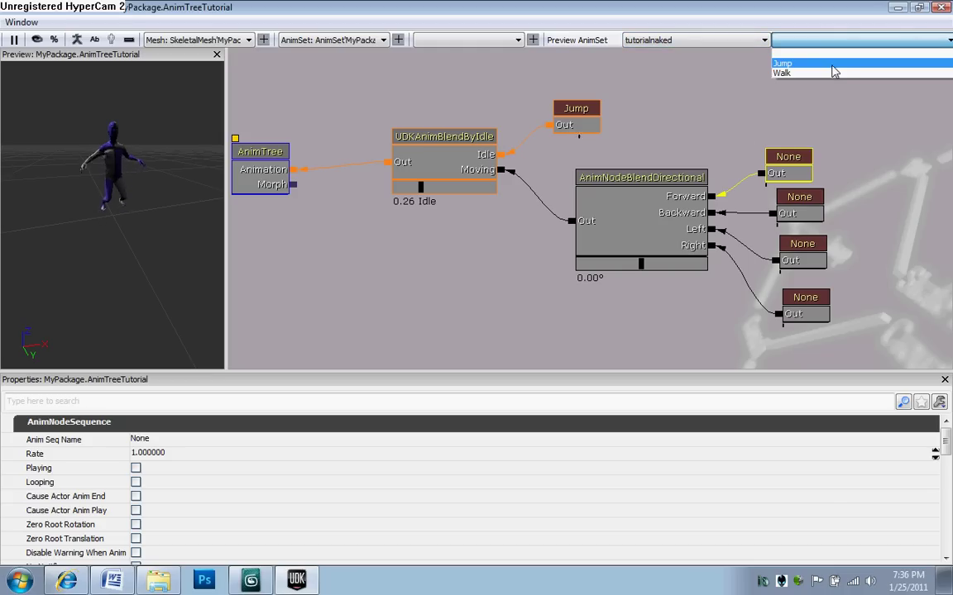
pyautogui.click(832, 74)
pyautogui.click(801, 209)
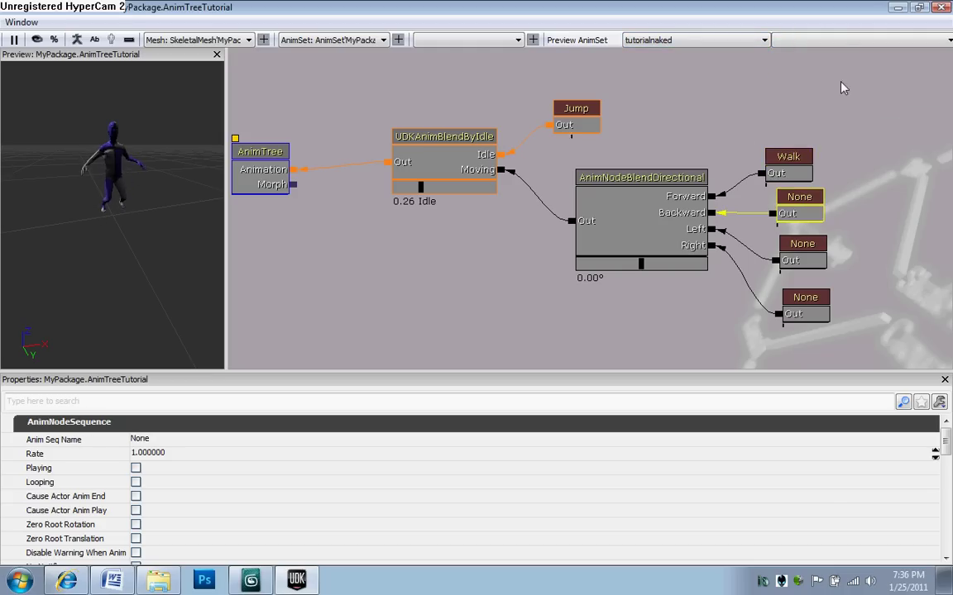
pyautogui.click(848, 40)
pyautogui.click(819, 73)
pyautogui.click(801, 244)
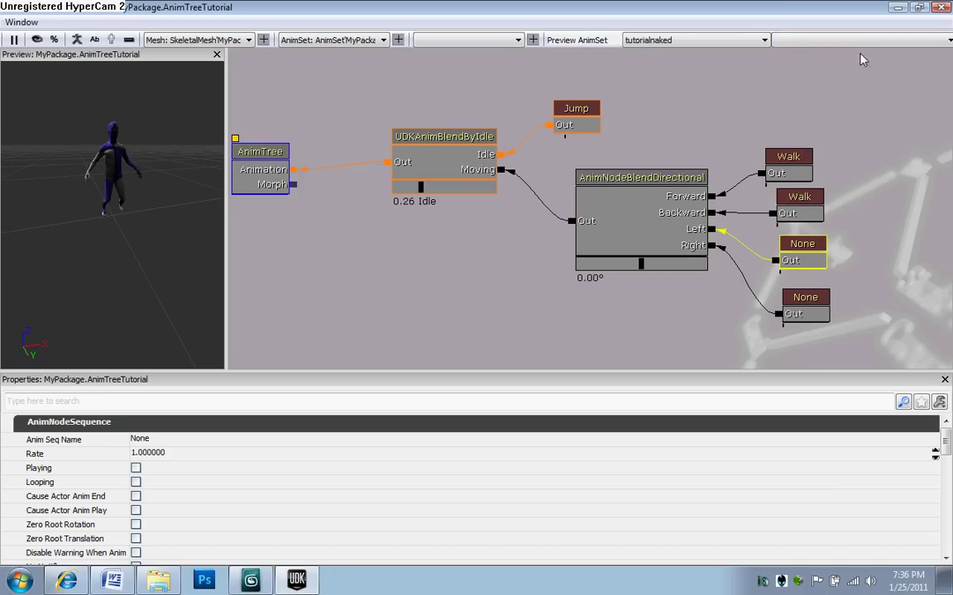
pyautogui.click(852, 40)
pyautogui.click(854, 73)
pyautogui.click(815, 304)
pyautogui.click(882, 38)
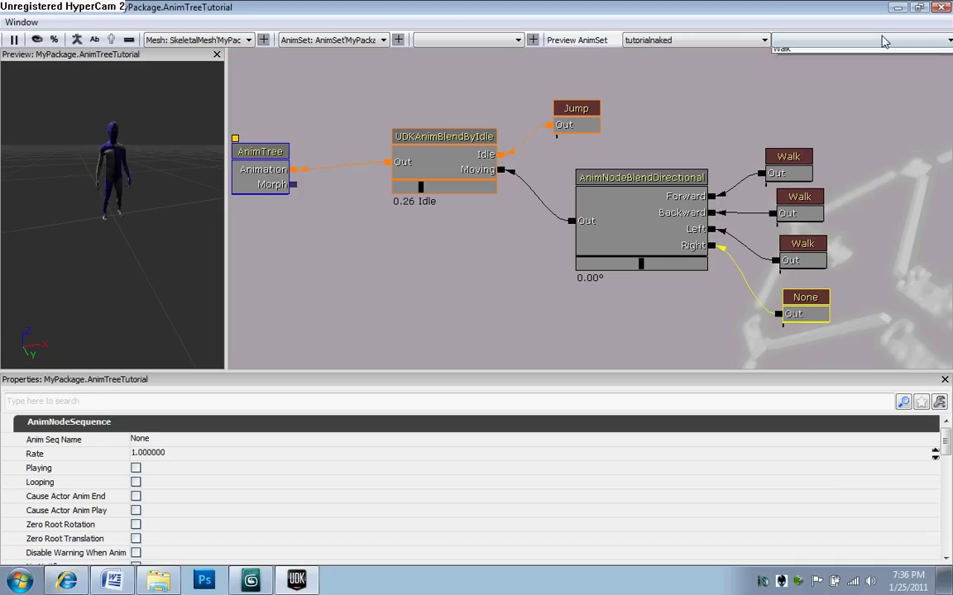
pyautogui.click(873, 74)
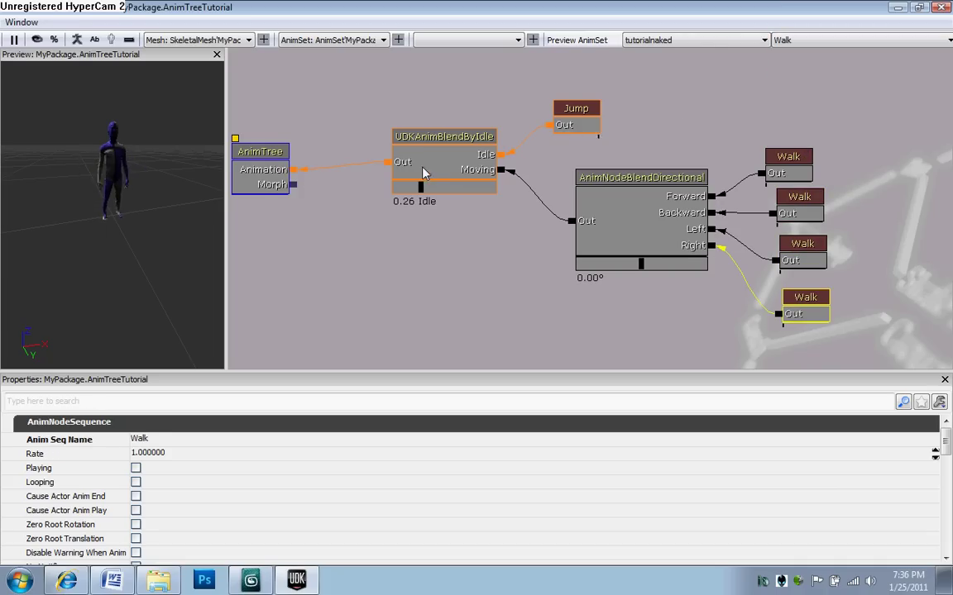
# Move the UDKAnimBlendByIdle slider to about 0.98 Moving and the AnimNodeBlendDirectional slider to about -11.86°.
pyautogui.click(423, 192)
pyautogui.moveTo(423, 193); pyautogui.dragTo(506, 188)
pyautogui.moveTo(655, 263)
pyautogui.mouseDown()
pyautogui.moveTo(693, 269)
pyautogui.moveTo(651, 266)
pyautogui.mouseUp()
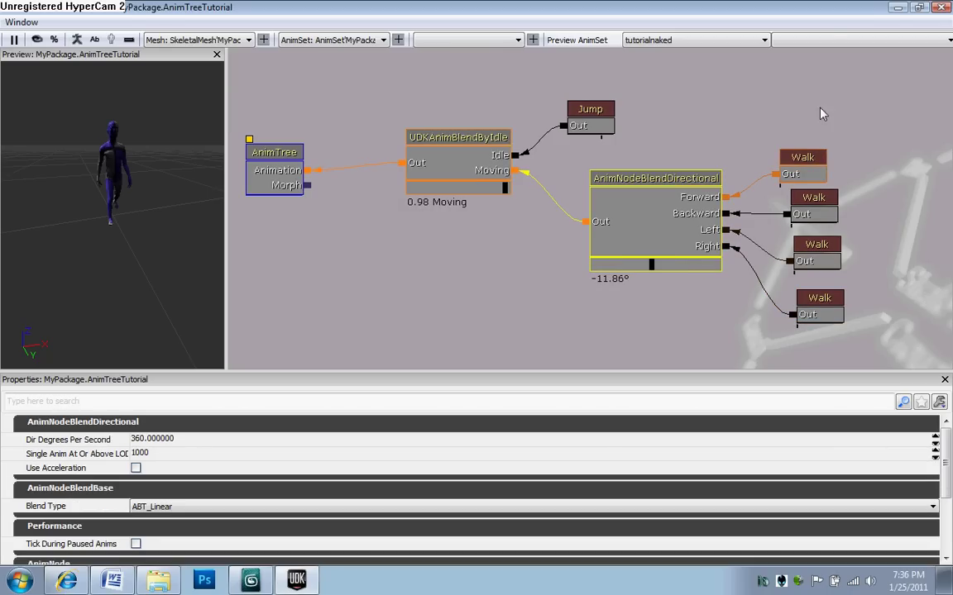
# Enable Playing and Looping on the Walk sequence nodes linked to the directional node's Forward and Backward connectors.
pyautogui.click(832, 39)
pyautogui.click(831, 74)
pyautogui.click(790, 166)
pyautogui.click(135, 468)
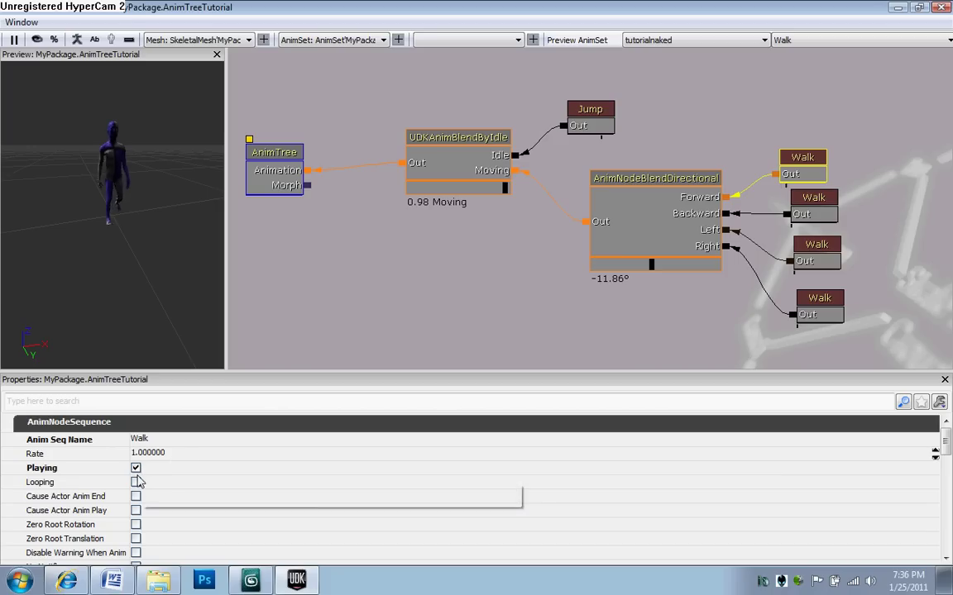
pyautogui.click(135, 482)
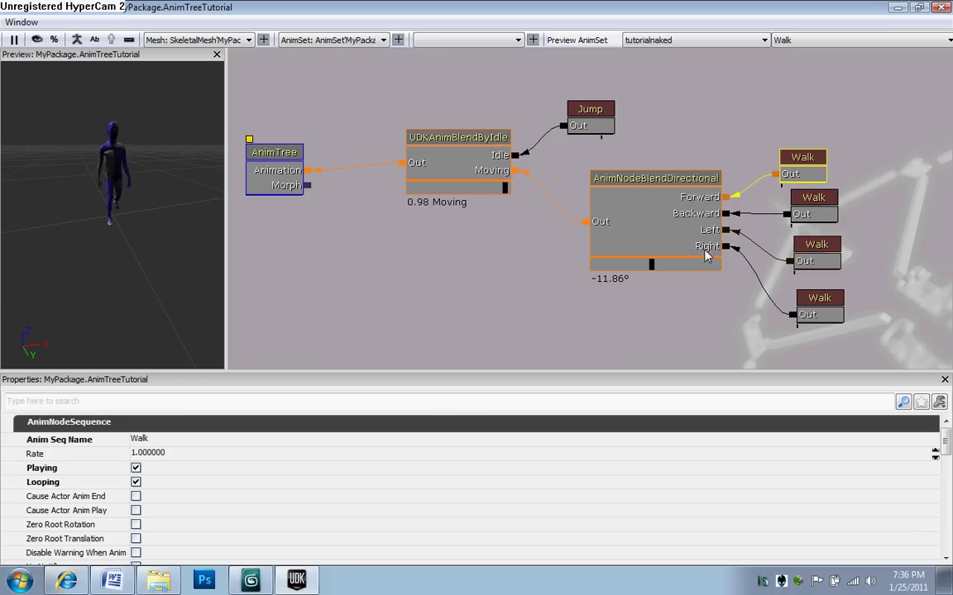
pyautogui.click(812, 213)
pyautogui.click(136, 468)
pyautogui.click(135, 482)
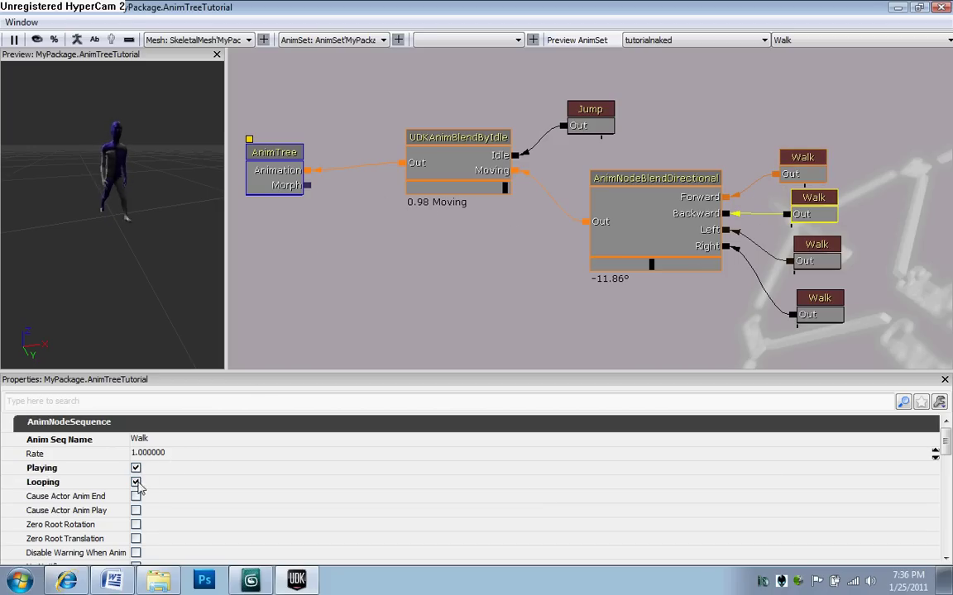
# Turn on Playing and Looping for the Walk sequence nodes feeding the Left and Right connectors.
pyautogui.click(827, 244)
pyautogui.click(135, 468)
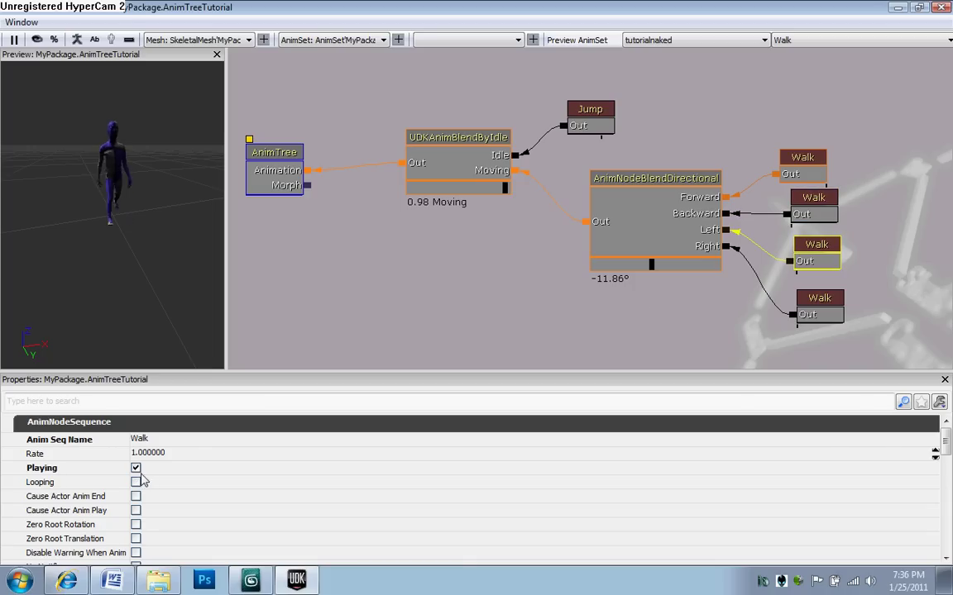
pyautogui.click(136, 482)
pyautogui.click(818, 302)
pyautogui.click(136, 468)
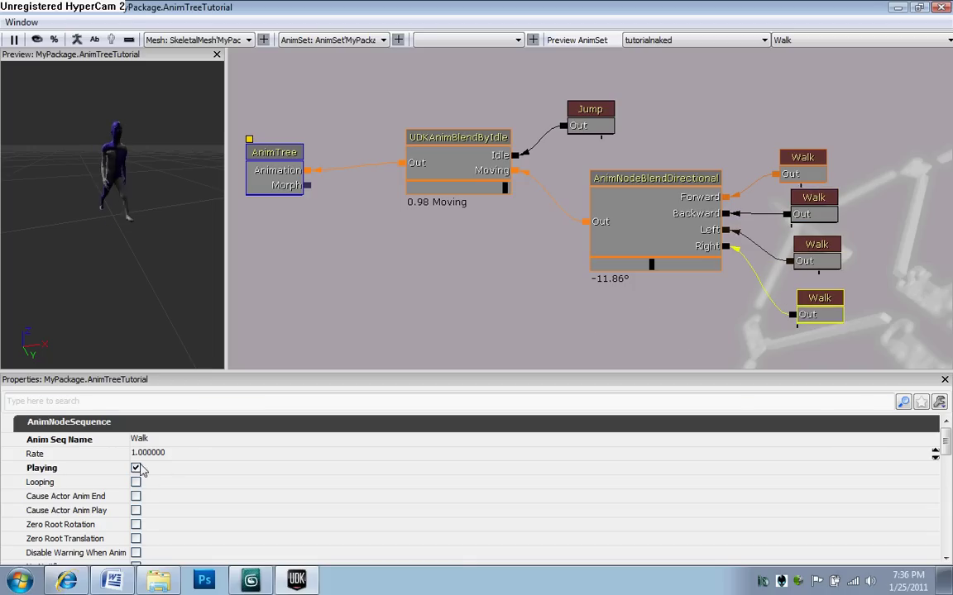
pyautogui.click(135, 482)
pyautogui.moveTo(360, 330); pyautogui.dragTo(369, 225)
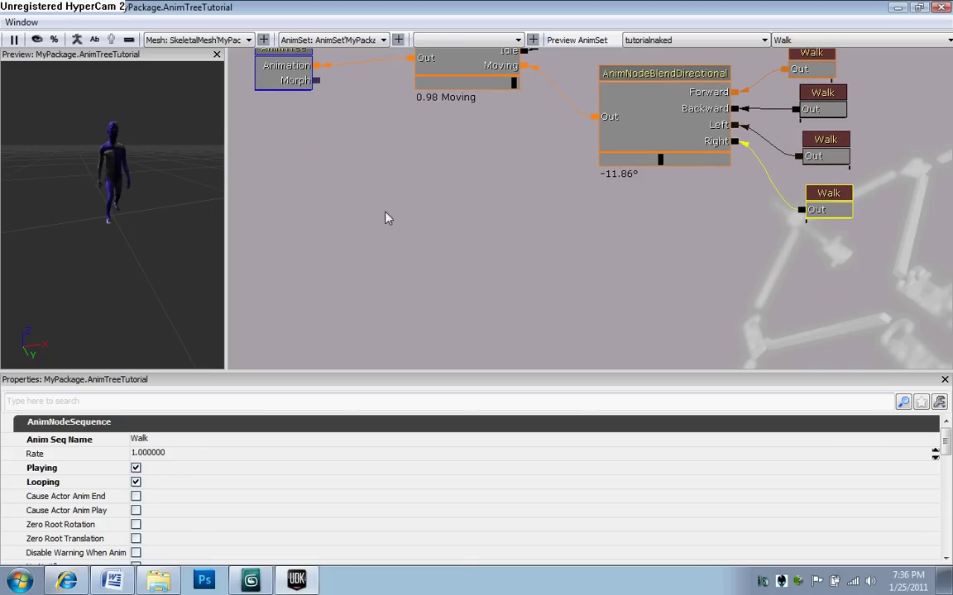
pyautogui.rightClick(387, 215)
pyautogui.moveTo(430, 206)
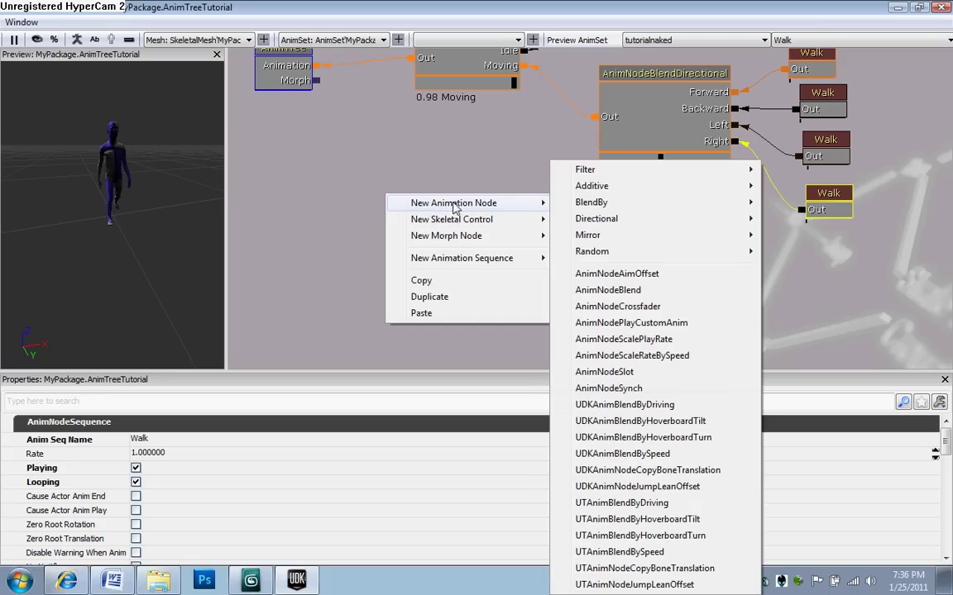
pyautogui.moveTo(574, 191)
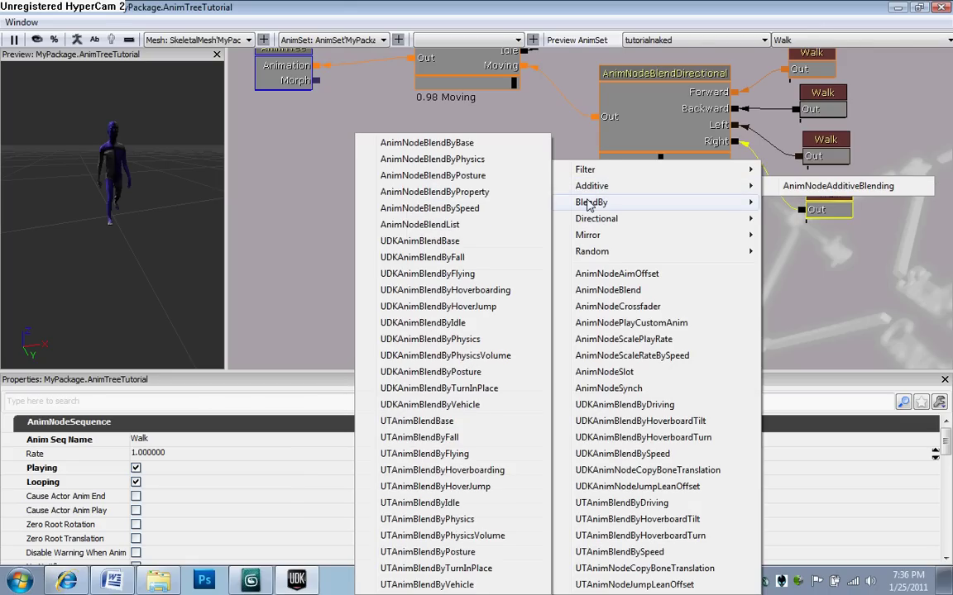
pyautogui.moveTo(596, 219)
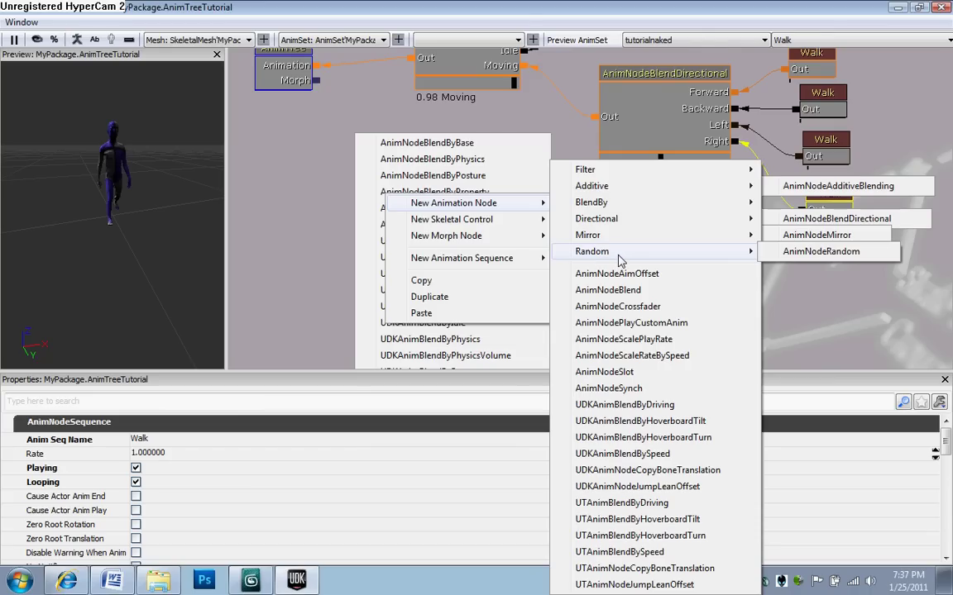
pyautogui.click(583, 146)
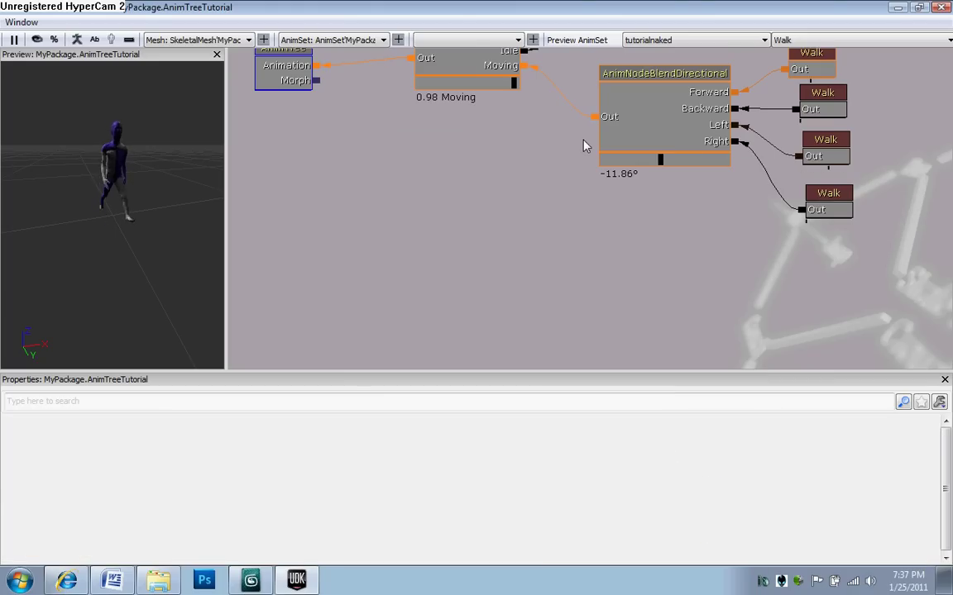